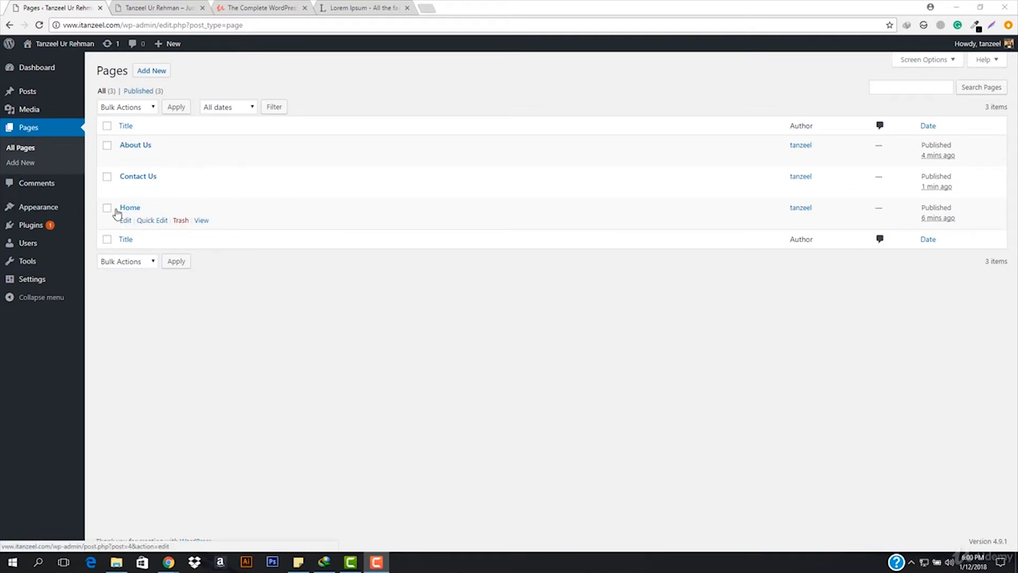
Step: Open the published Home page in a new browser tab and look through its content
right_click(201, 222)
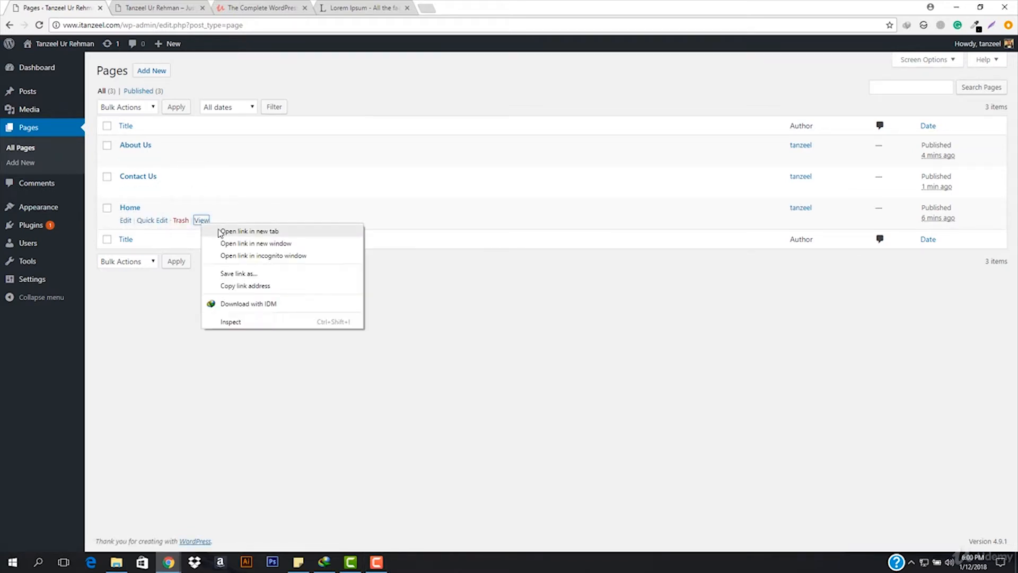
click(248, 231)
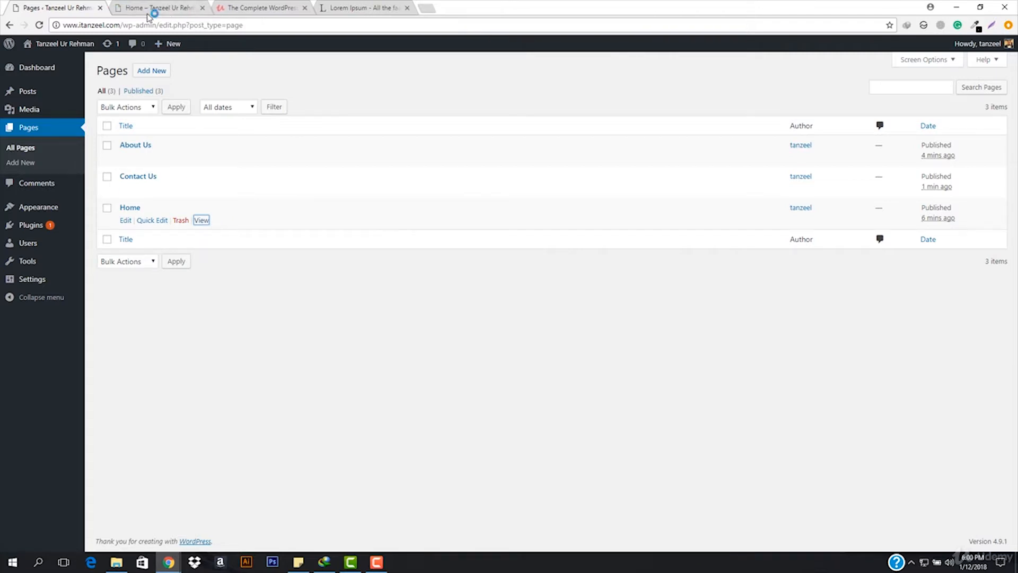
click(152, 7)
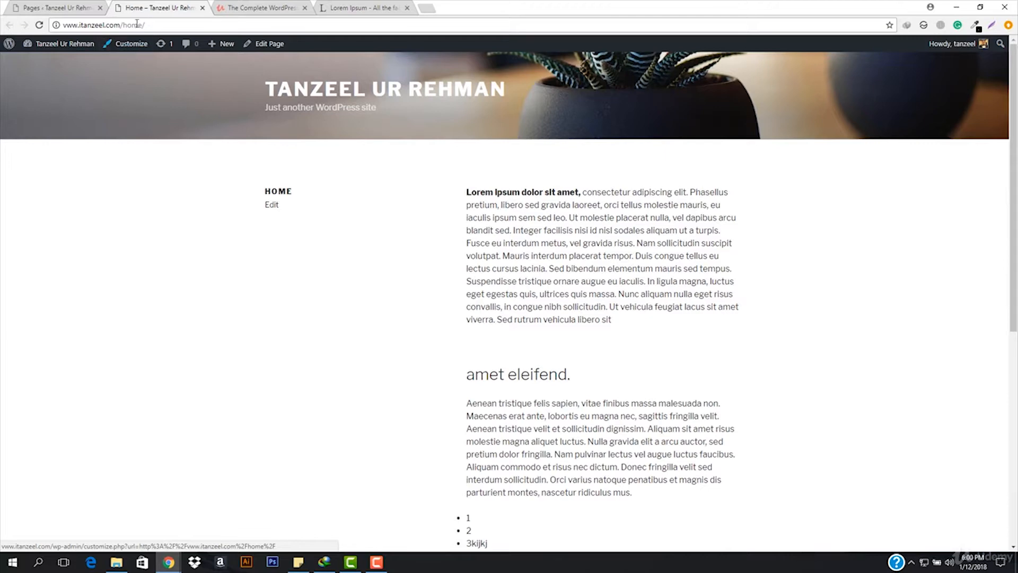
scroll(396, 316, down, 6)
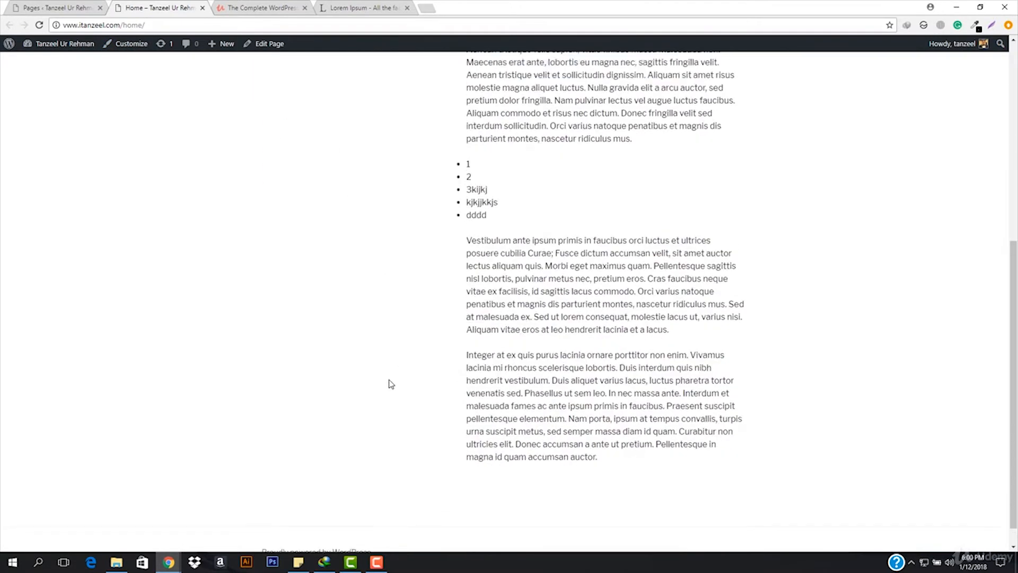
scroll(391, 383, up, 6)
Step: Remove "home/" from the page address to load the site's root, and examine what the front page displays
drag(151, 25, 124, 24)
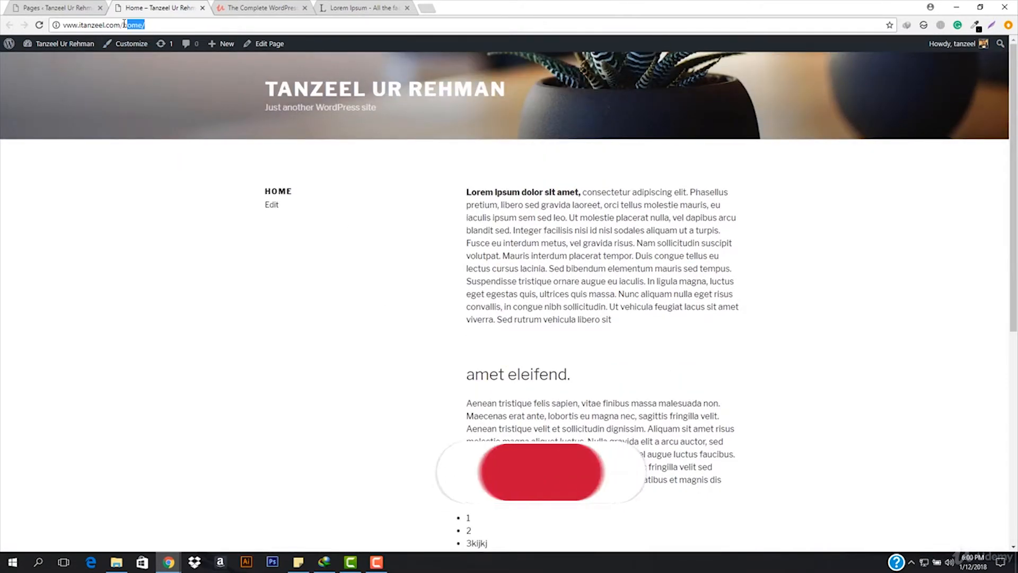
key(BackSpace)
key(Return)
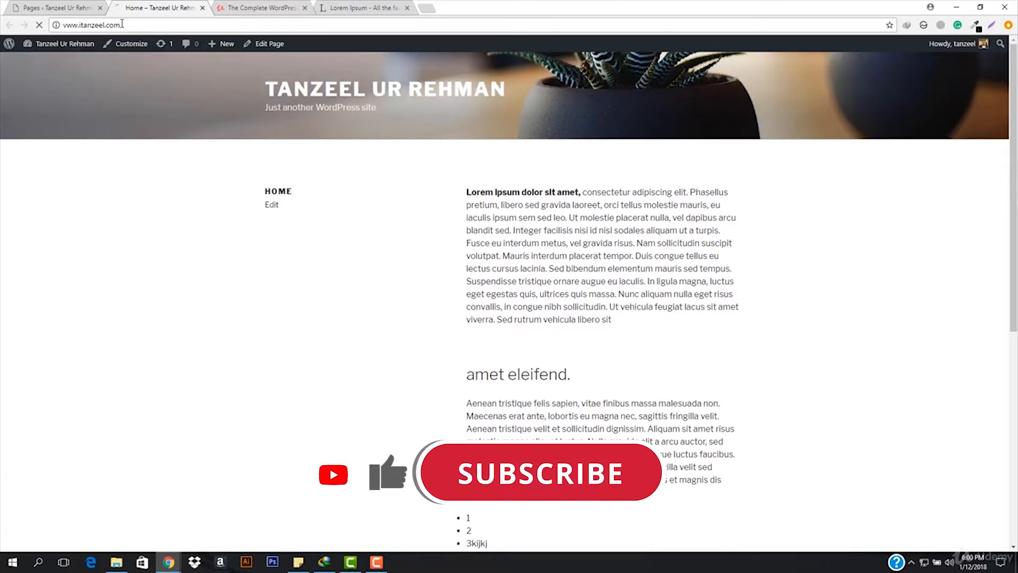
scroll(211, 212, down, 5)
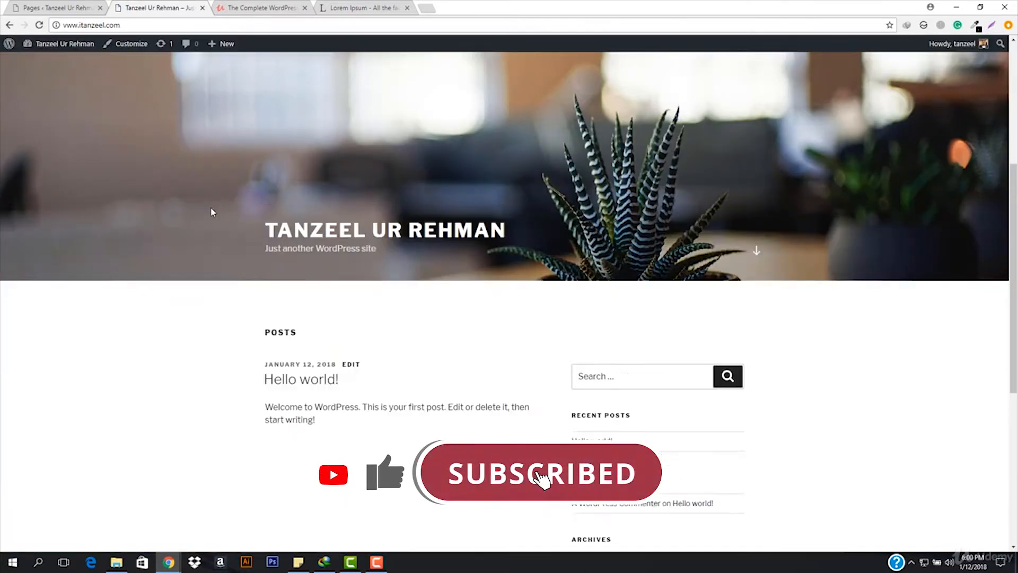
scroll(211, 212, down, 5)
scroll(241, 220, up, 4)
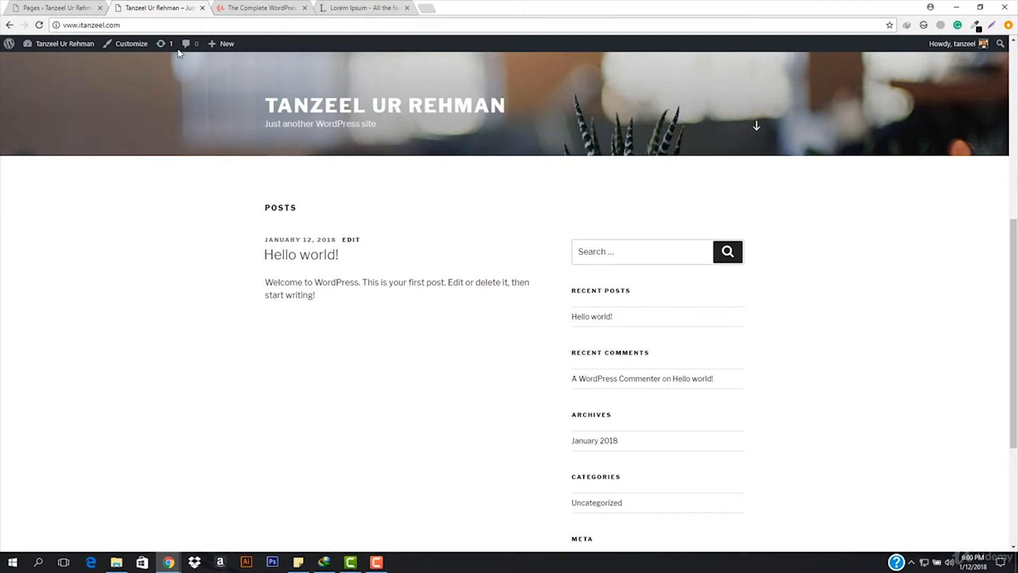
Step: In the site's Reading settings, set the homepage display to a static page and show the Homepage choices
click(48, 8)
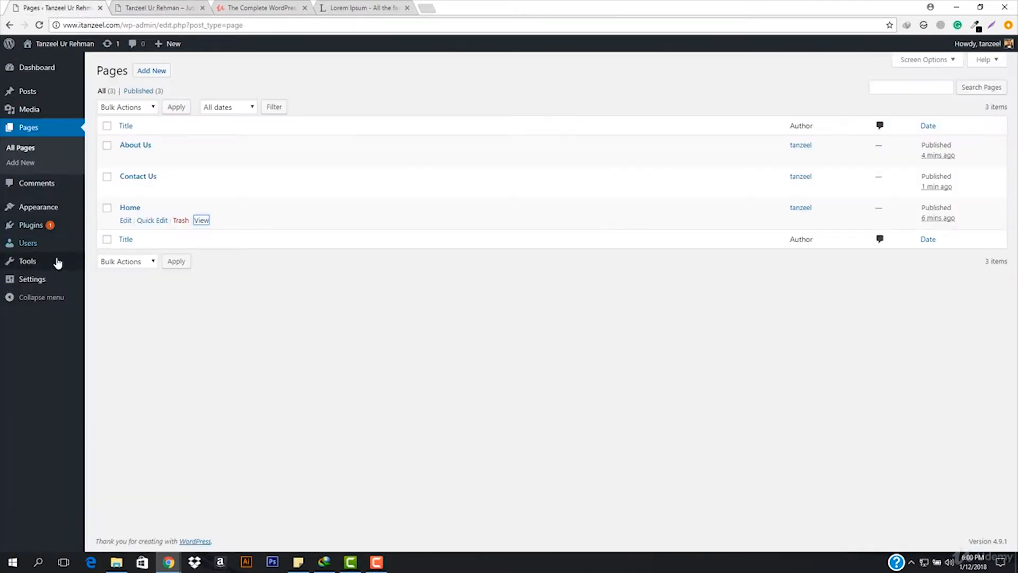
mouse_move(33, 284)
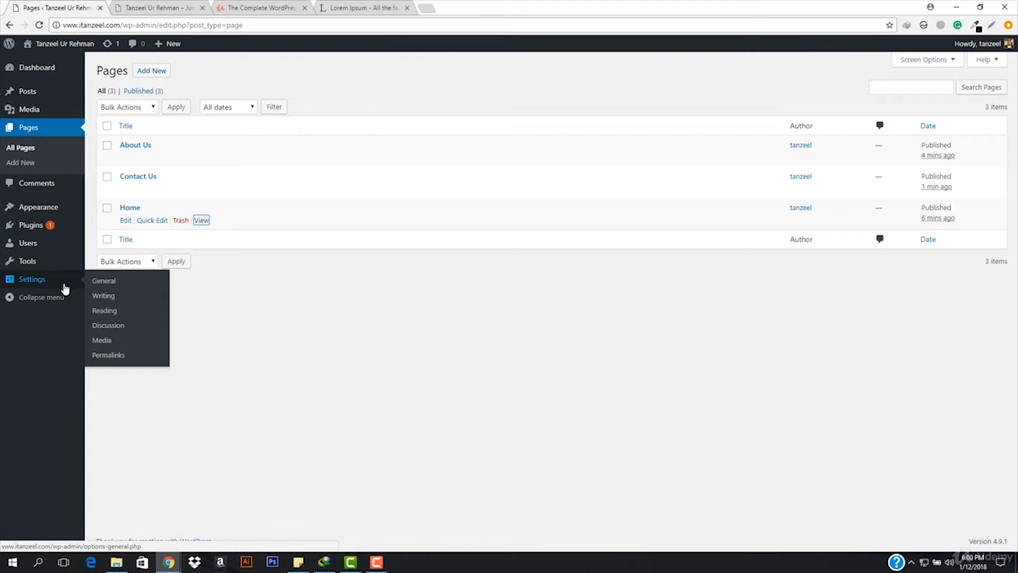
click(104, 312)
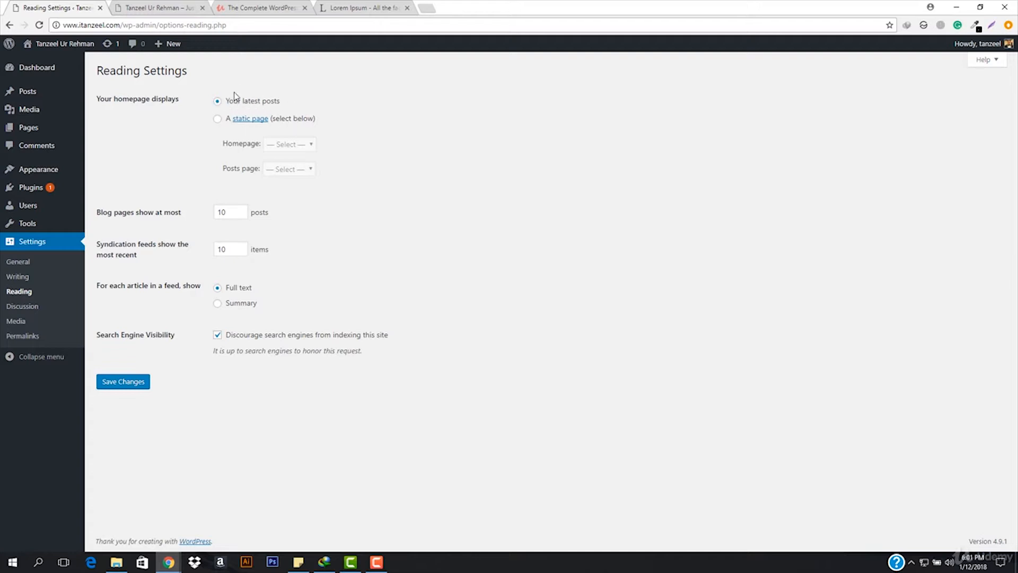
click(217, 120)
click(305, 148)
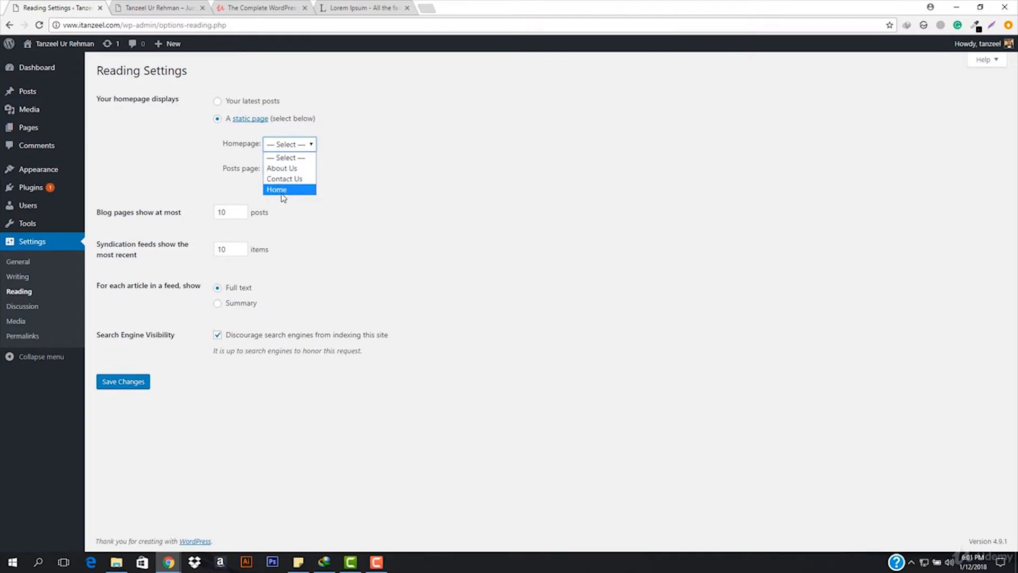
Step: Open the list of all pages in the site's browser tab to compare it with the Homepage choices, then return to the Reading settings
click(159, 7)
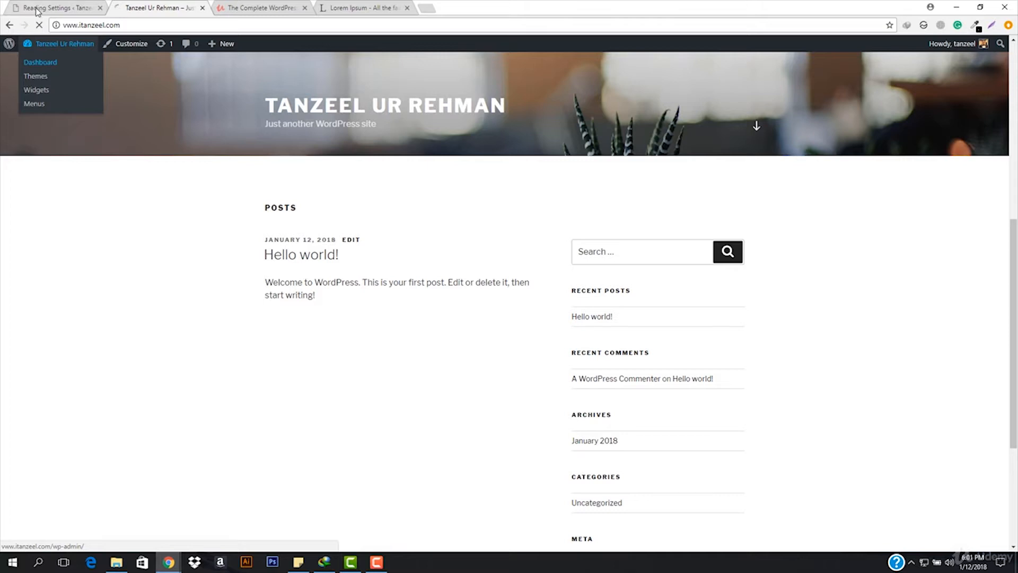
click(43, 62)
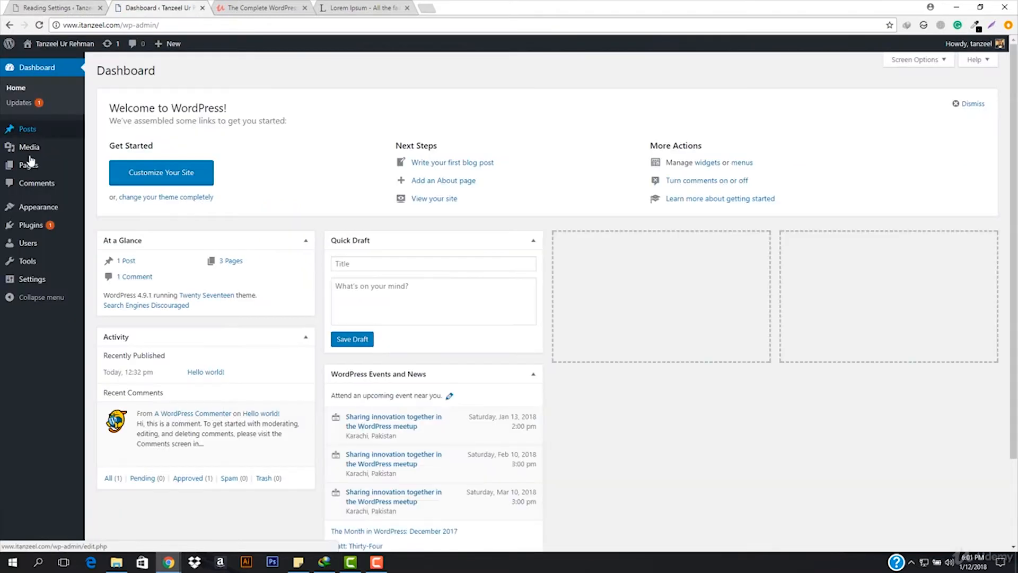
mouse_move(30, 166)
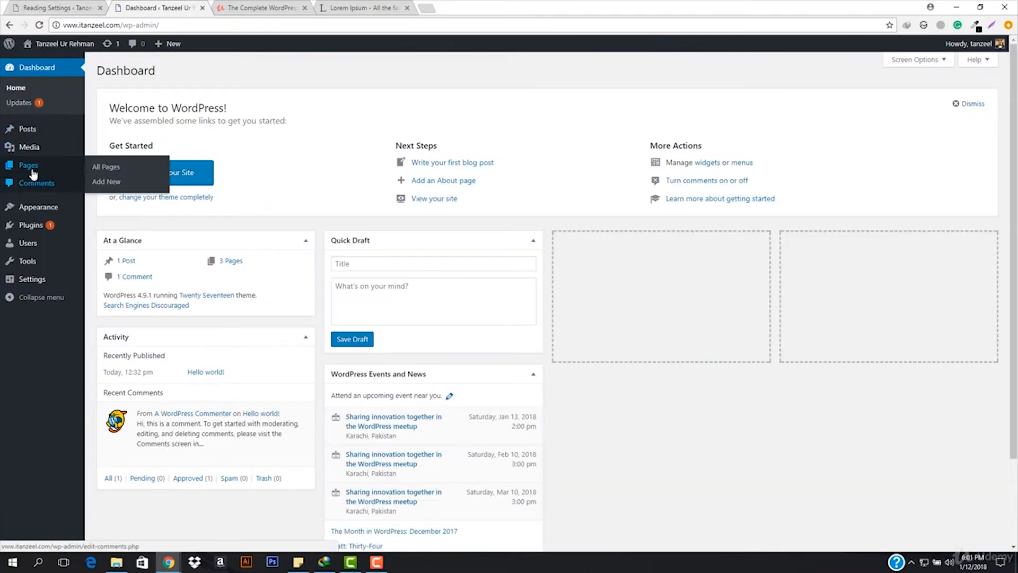
click(94, 167)
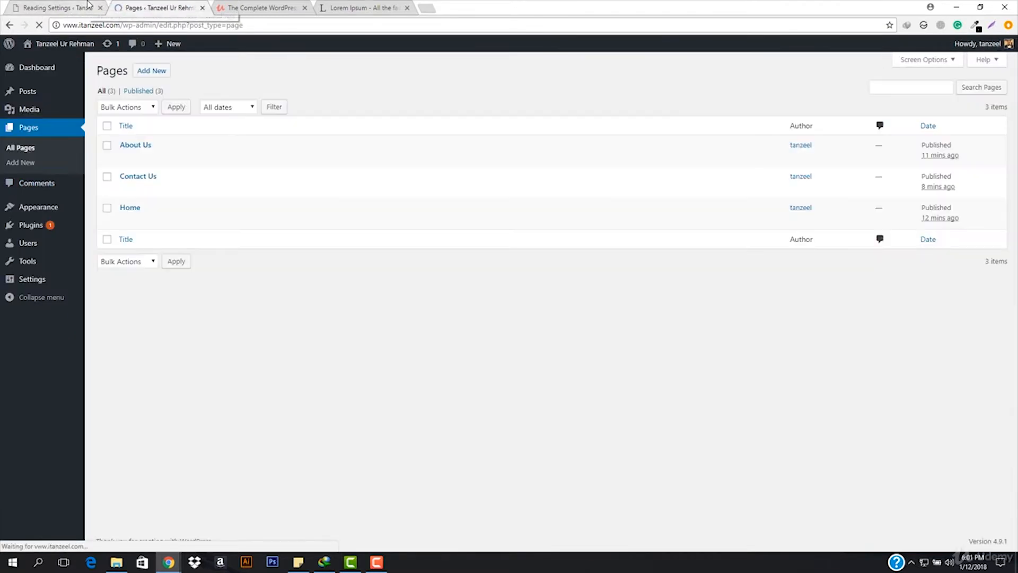
click(87, 6)
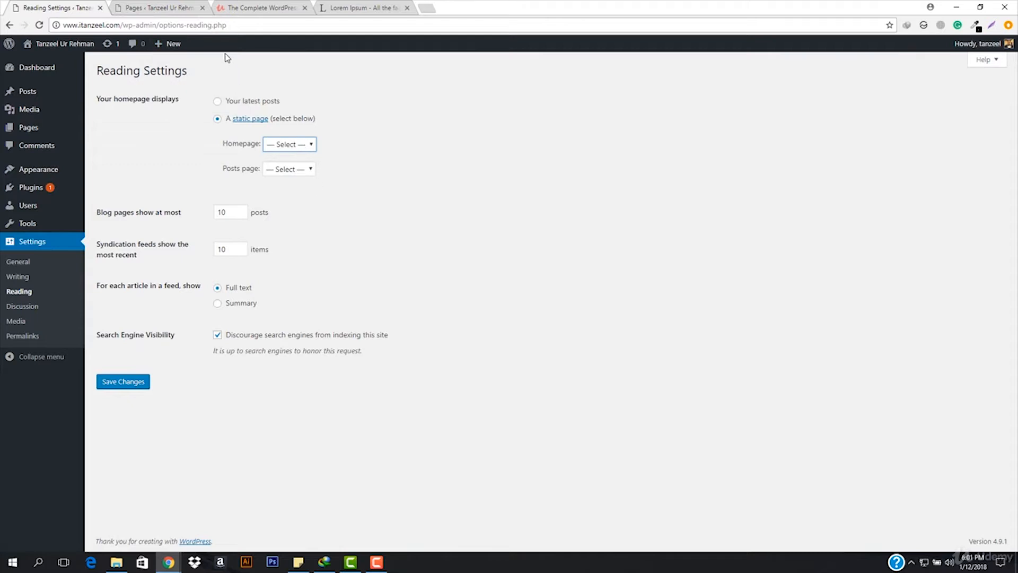
Step: Choose Home as the static homepage and save the Reading settings
click(278, 150)
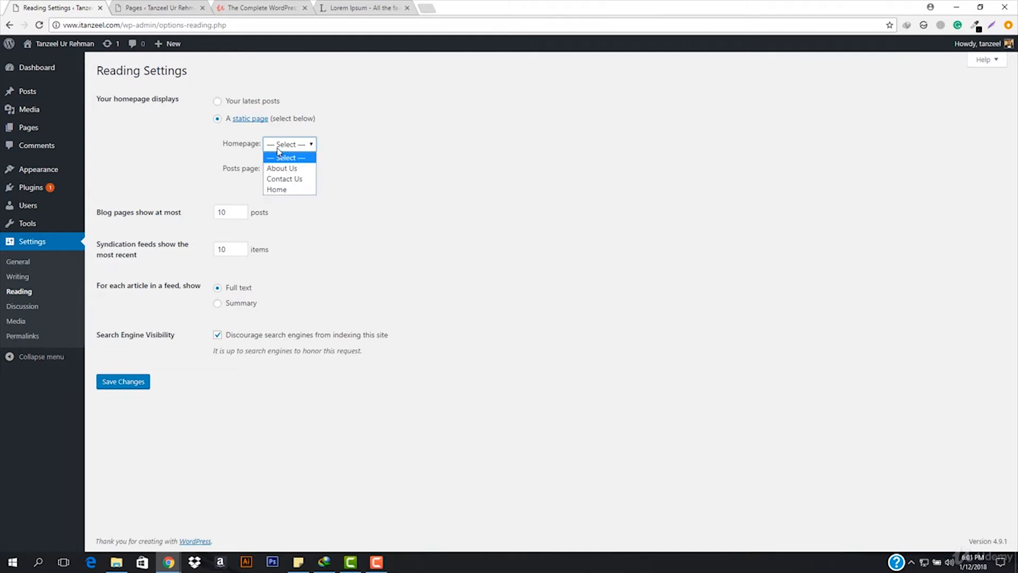
click(283, 190)
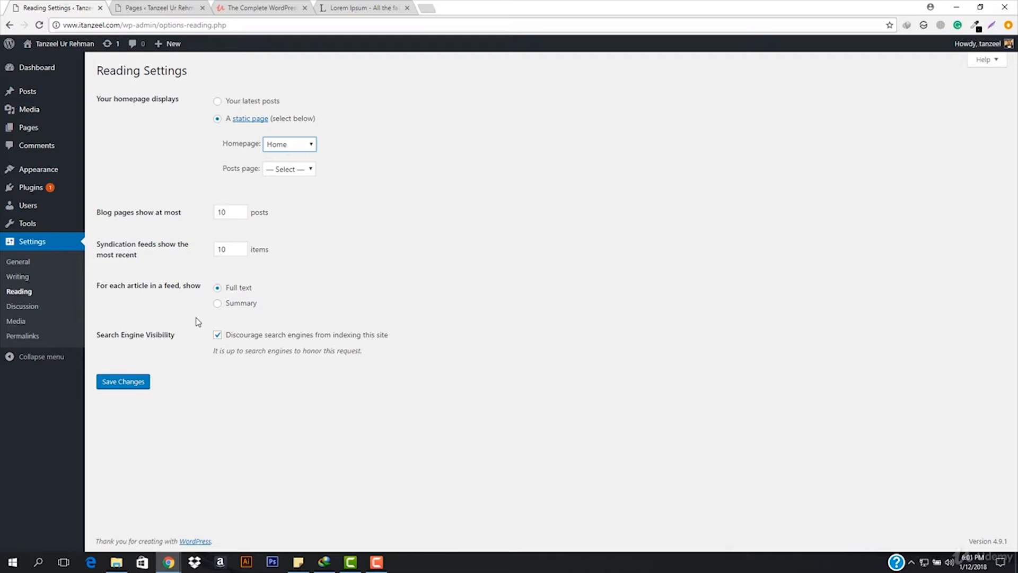
click(130, 382)
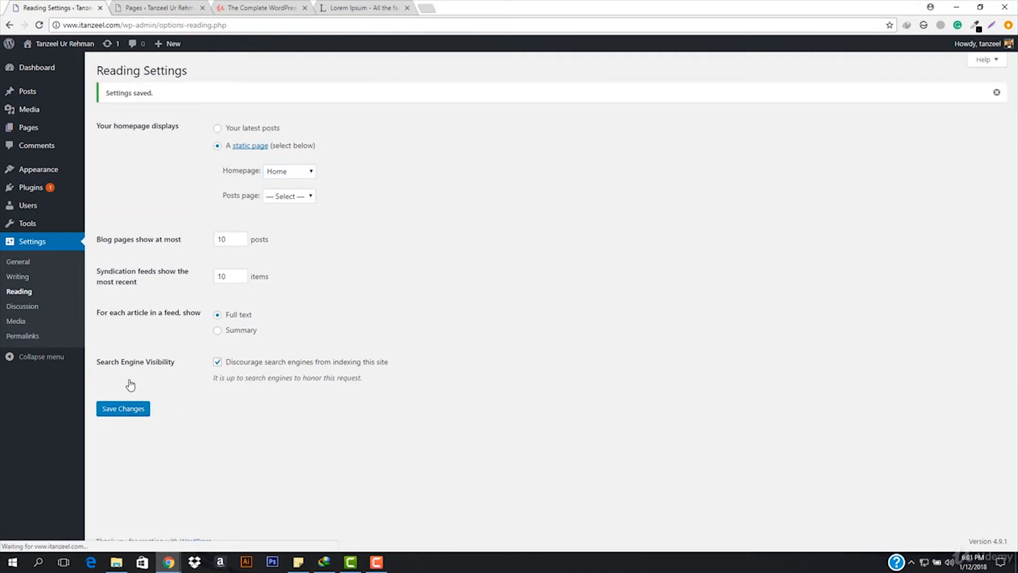
Step: Load the site's root address in the second browser tab and examine the content of the new front page
click(165, 4)
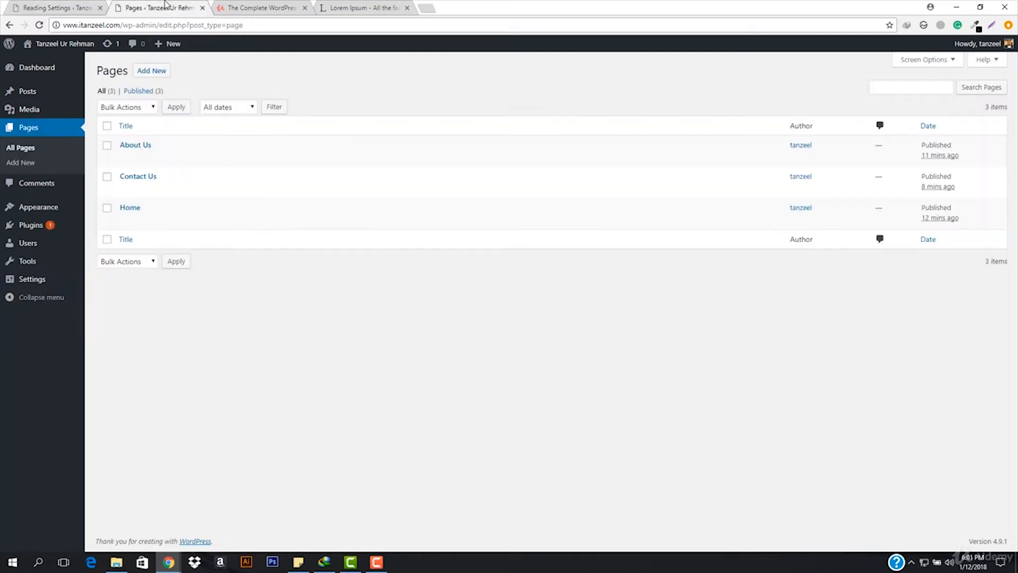
drag(259, 27, 128, 35)
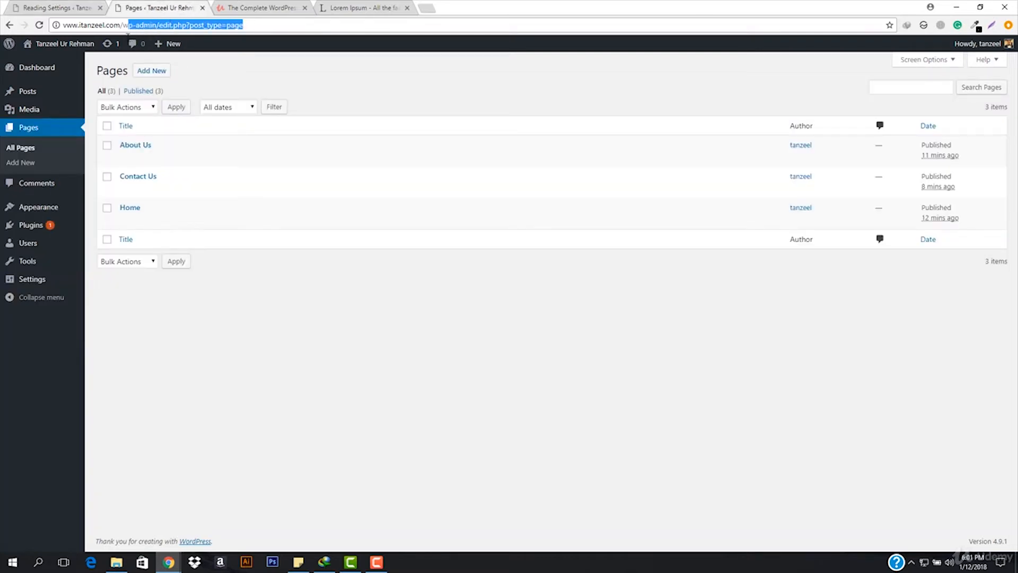
key(BackSpace)
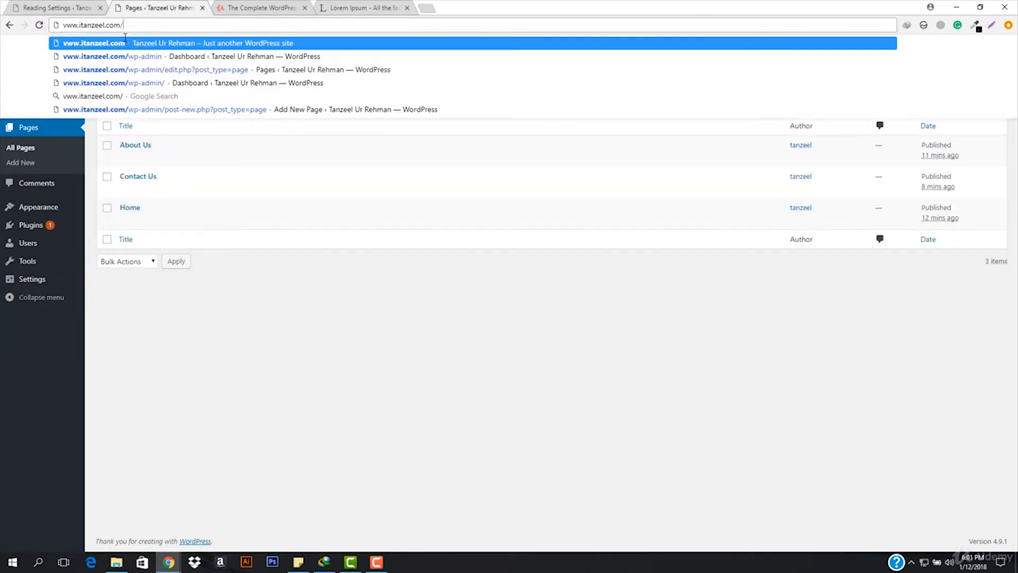
key(Return)
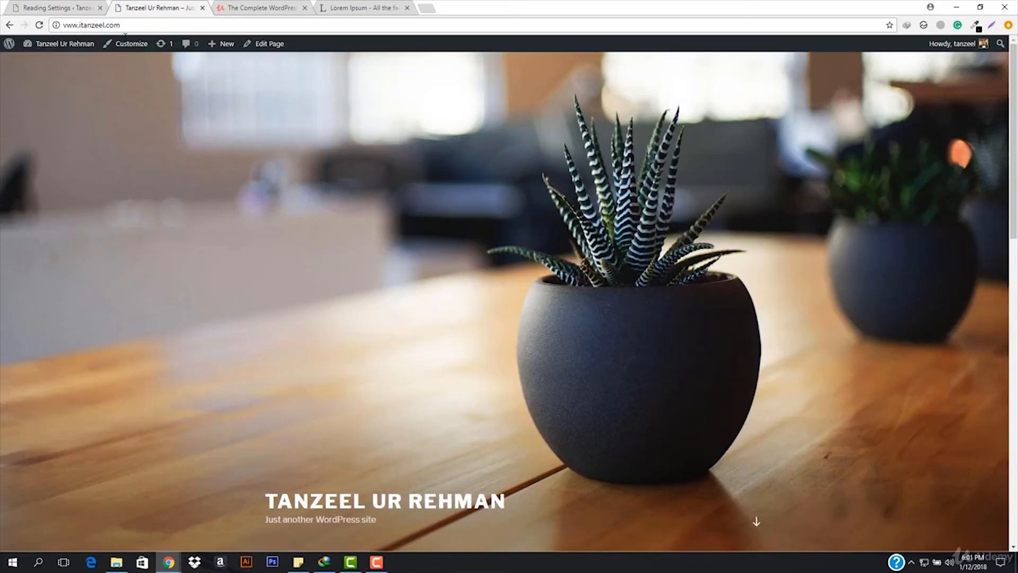
scroll(341, 313, down, 10)
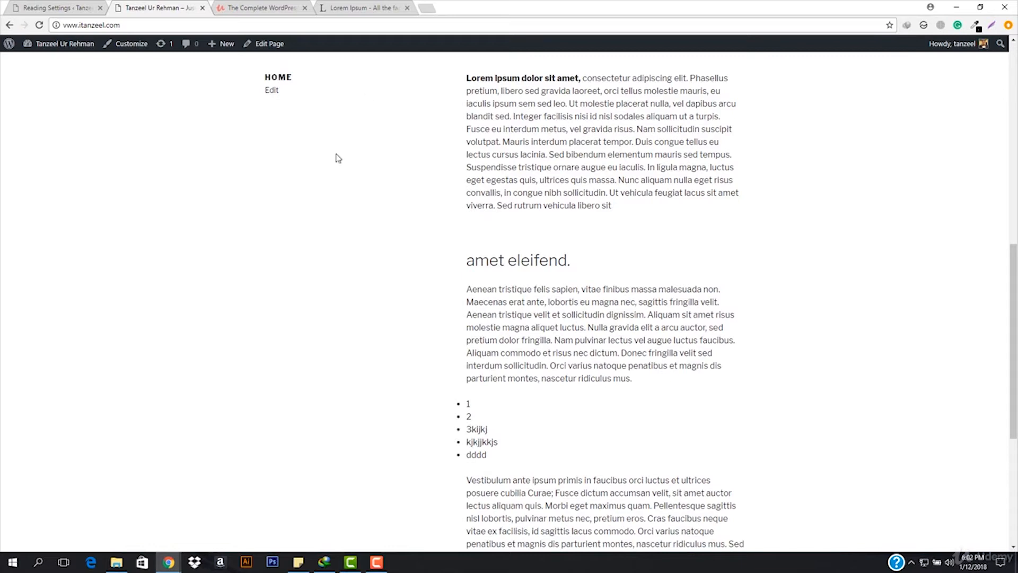
scroll(318, 140, up, 2)
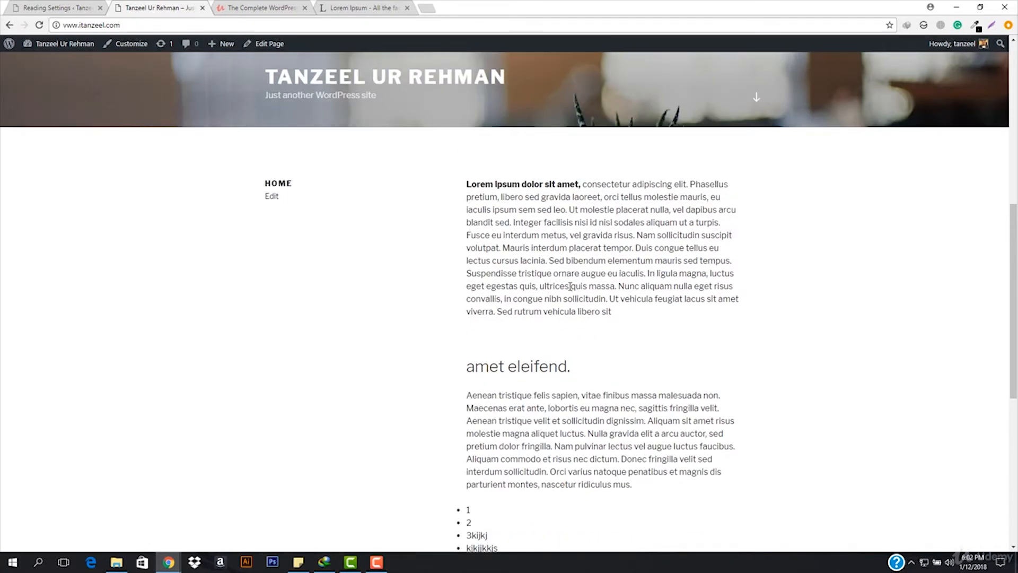
scroll(578, 284, down, 5)
scroll(538, 333, up, 11)
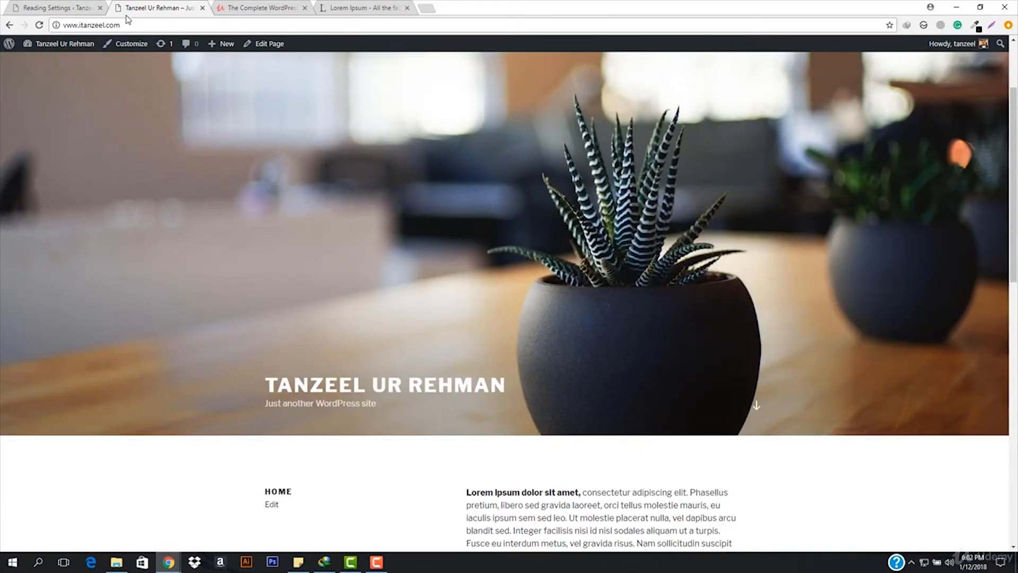
Step: Go from the Reading settings to the list of all pages to check which page is marked as the front page
click(19, 5)
mouse_move(28, 128)
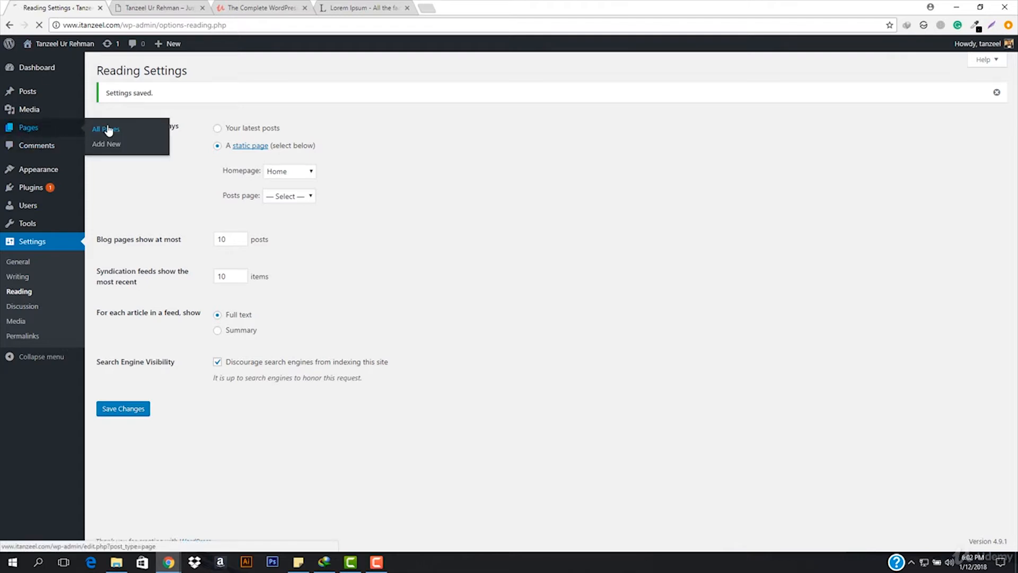
click(109, 130)
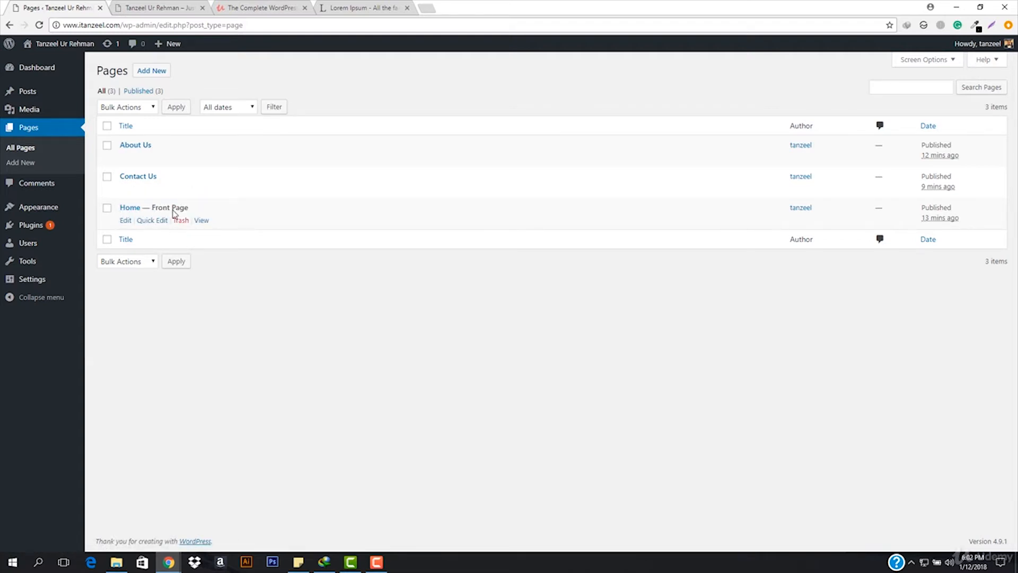
Step: Return to the live site and review the front page from the header image down to the footer
click(154, 8)
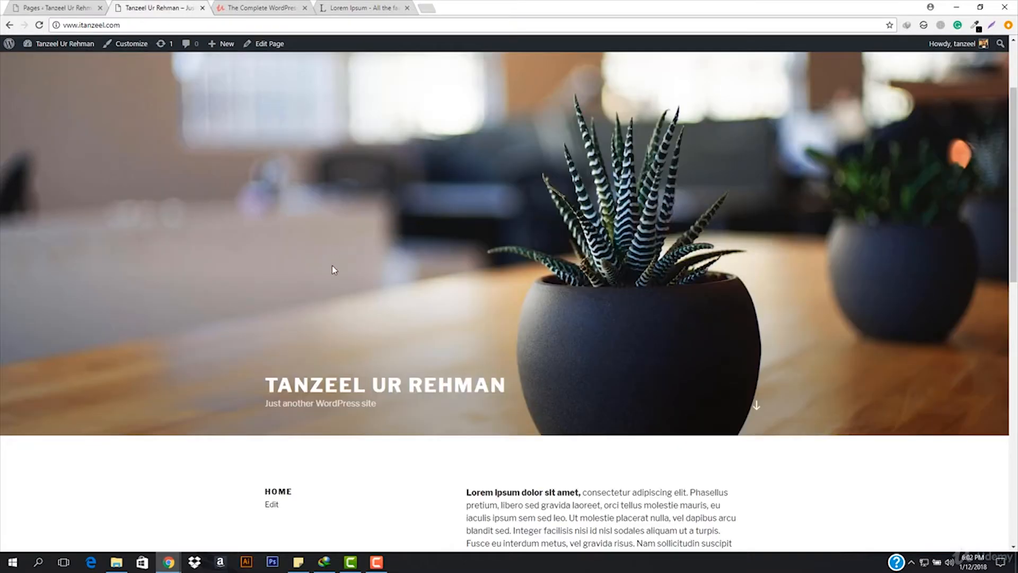
scroll(333, 266, down, 12)
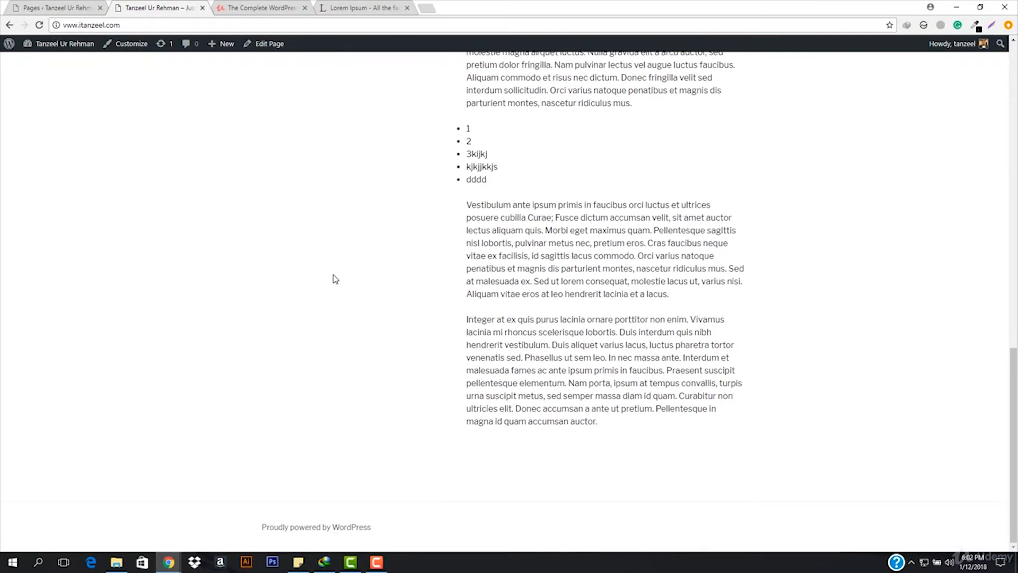
scroll(332, 273, up, 10)
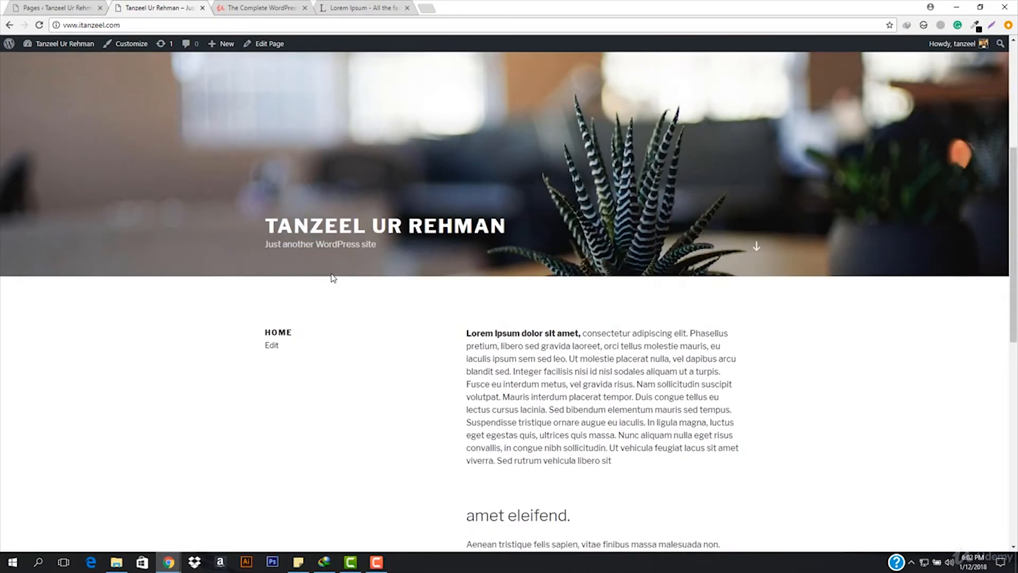
scroll(332, 277, up, 5)
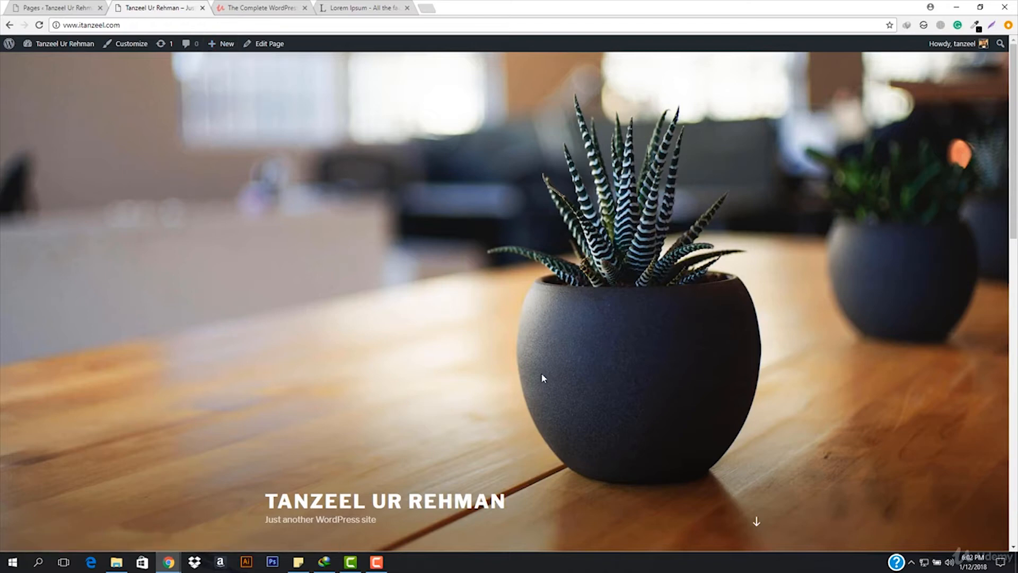
scroll(542, 374, down, 4)
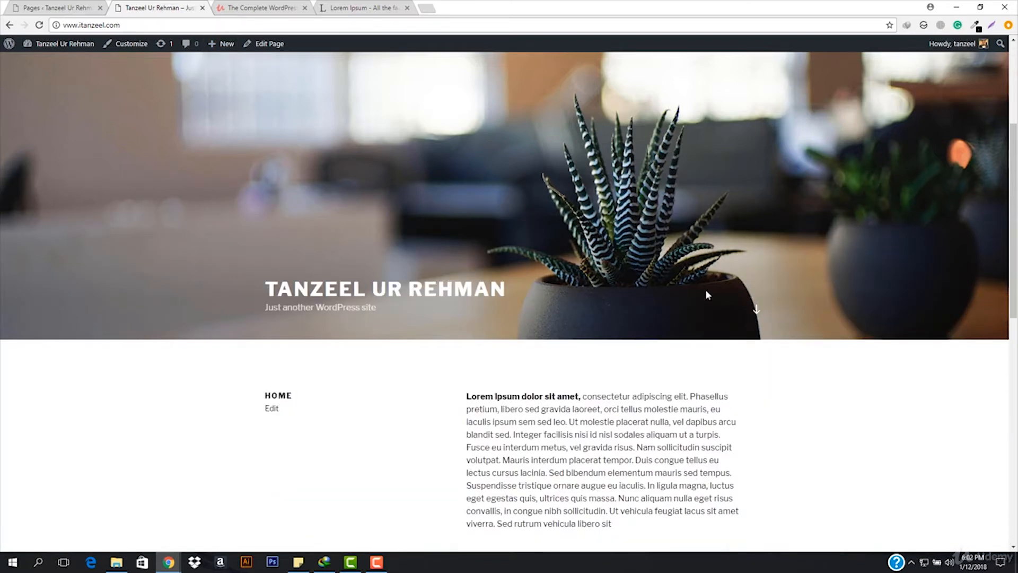
scroll(728, 304, up, 4)
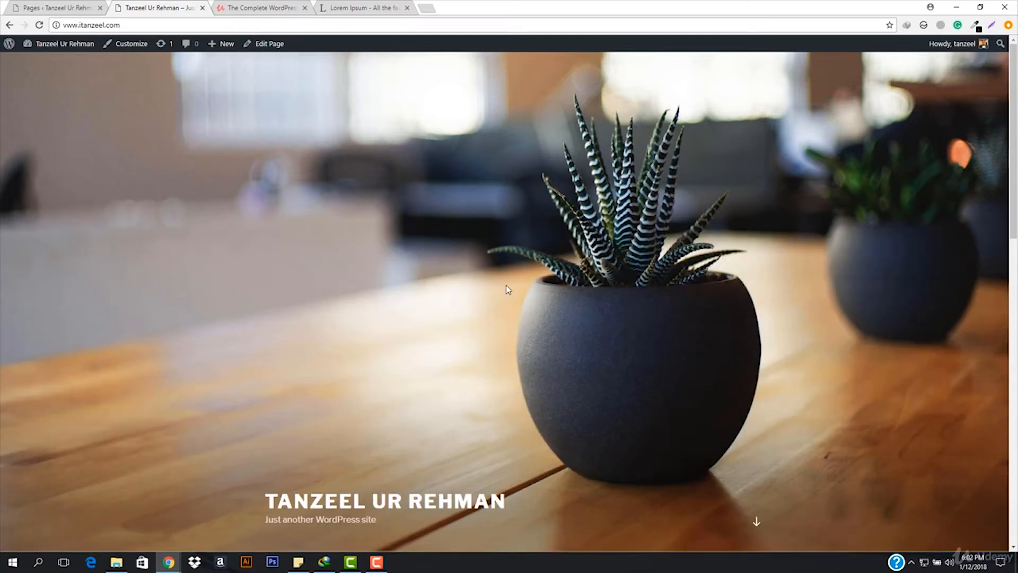
Step: Return to the WordPress admin and create a new navigation menu named menu1
click(50, 10)
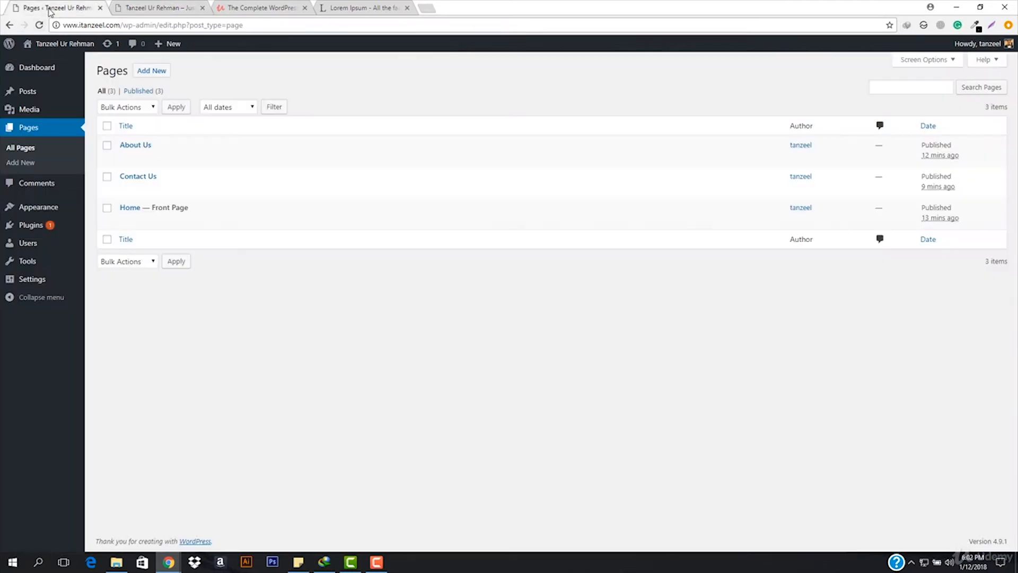
mouse_move(16, 210)
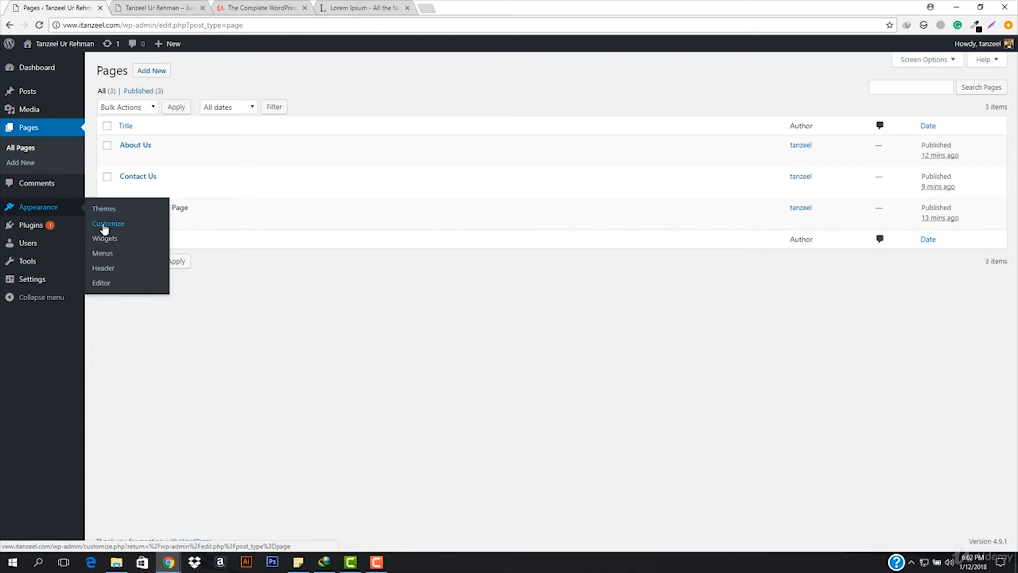
click(104, 257)
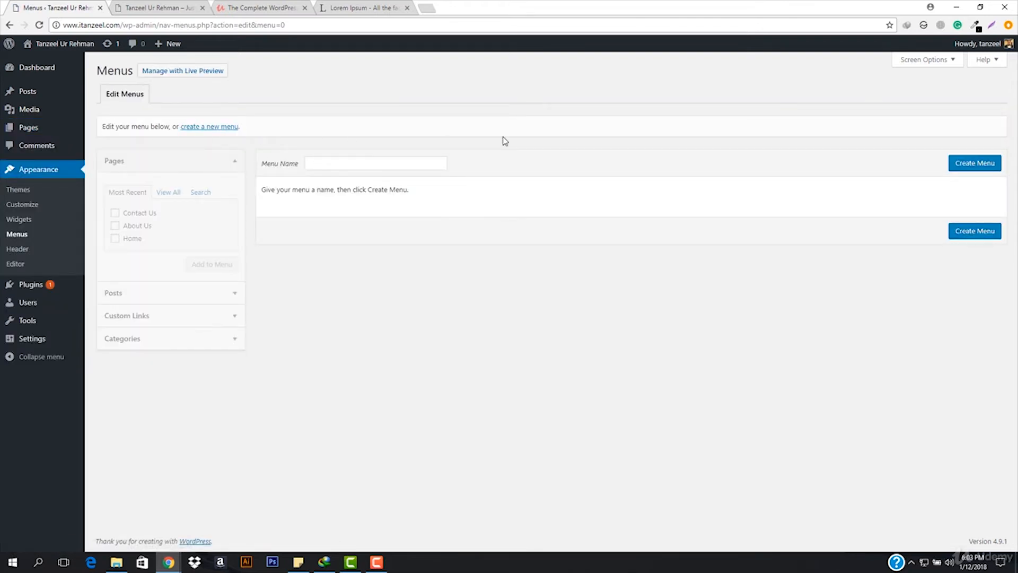
click(377, 165)
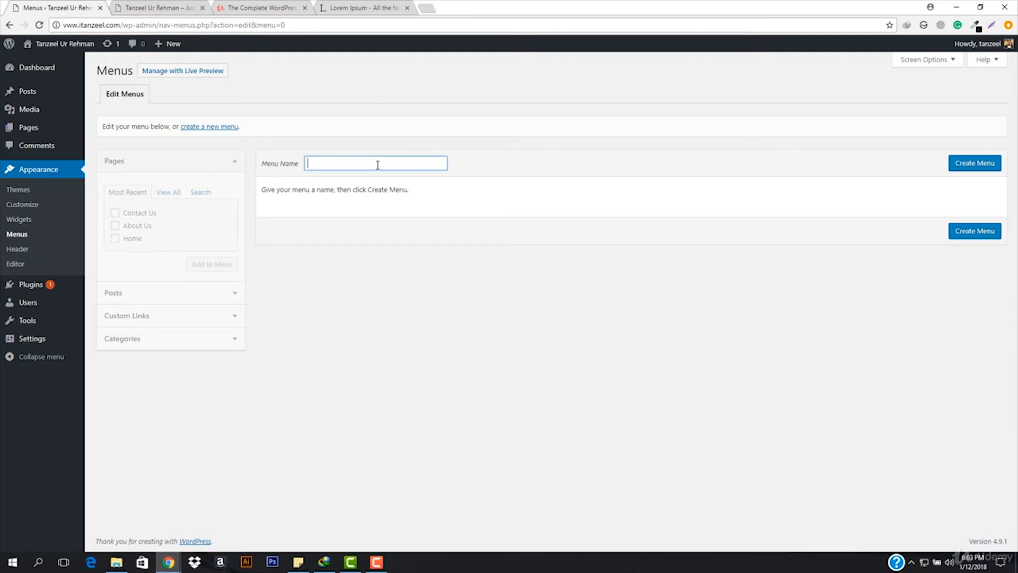
text(menu1)
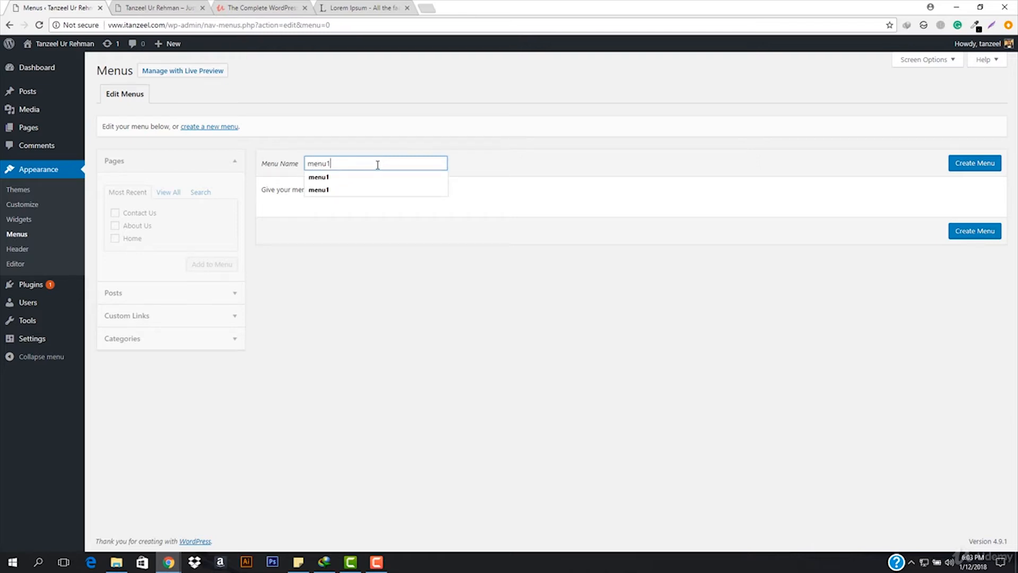
click(976, 164)
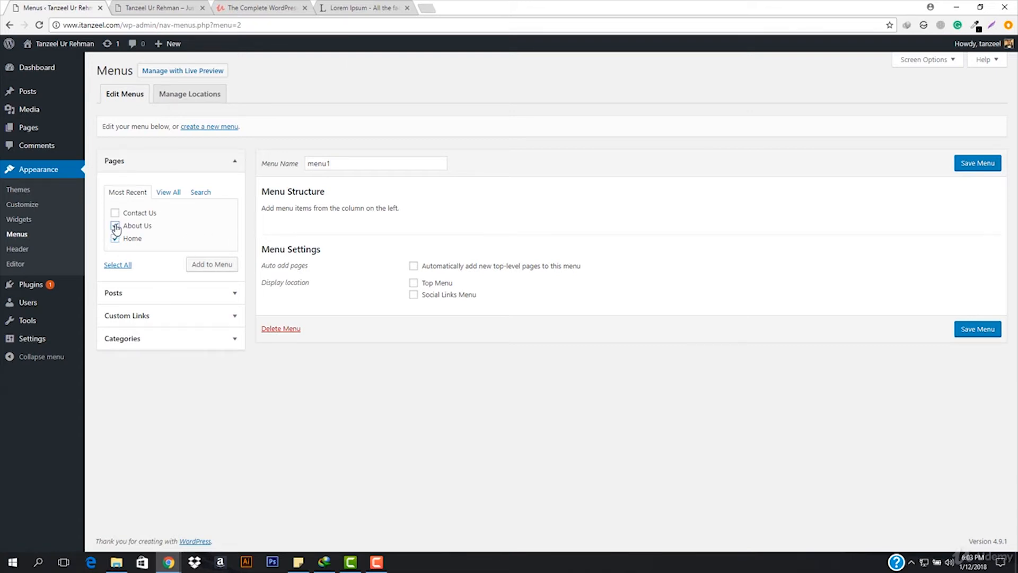
Step: Fill menu1 with the Home, About Us and Contact Us pages in that order and save the menu
click(115, 214)
click(208, 268)
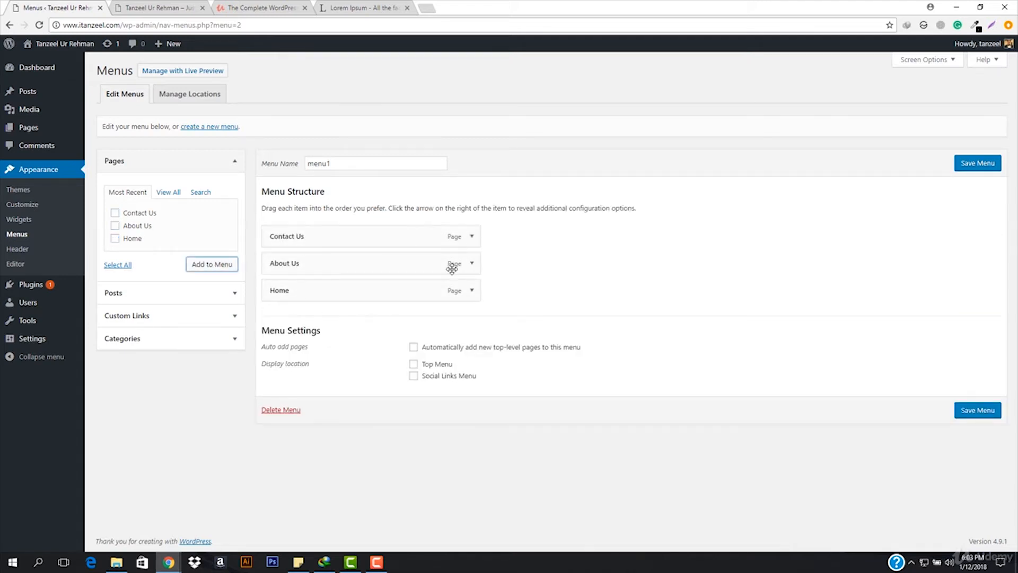
drag(334, 296, 325, 237)
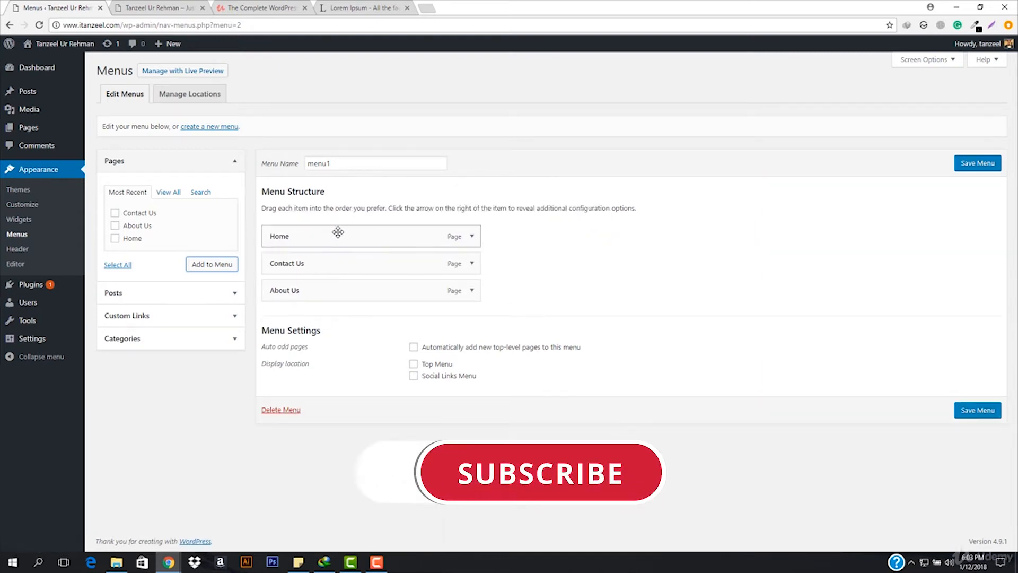
drag(286, 291, 289, 265)
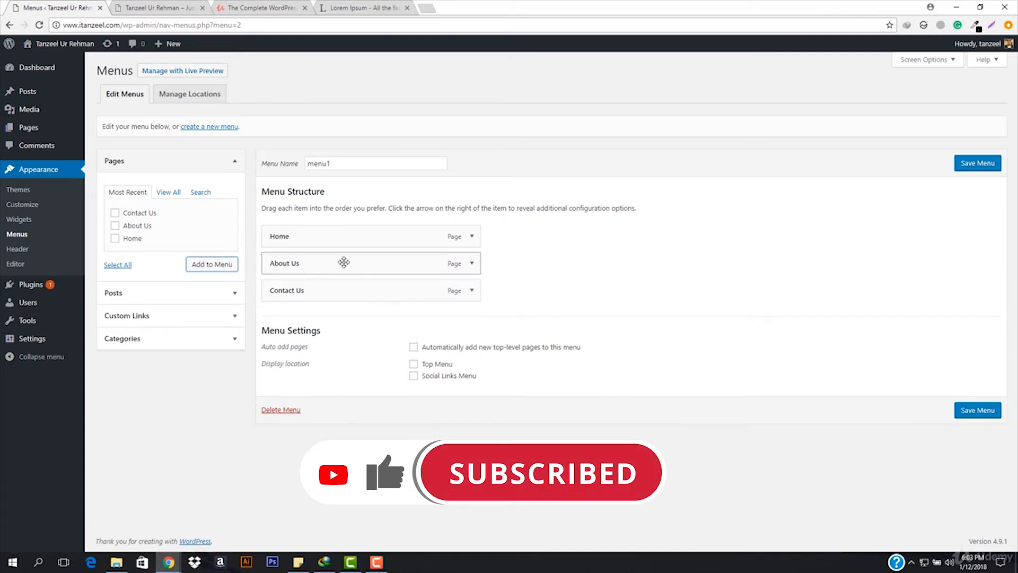
click(986, 411)
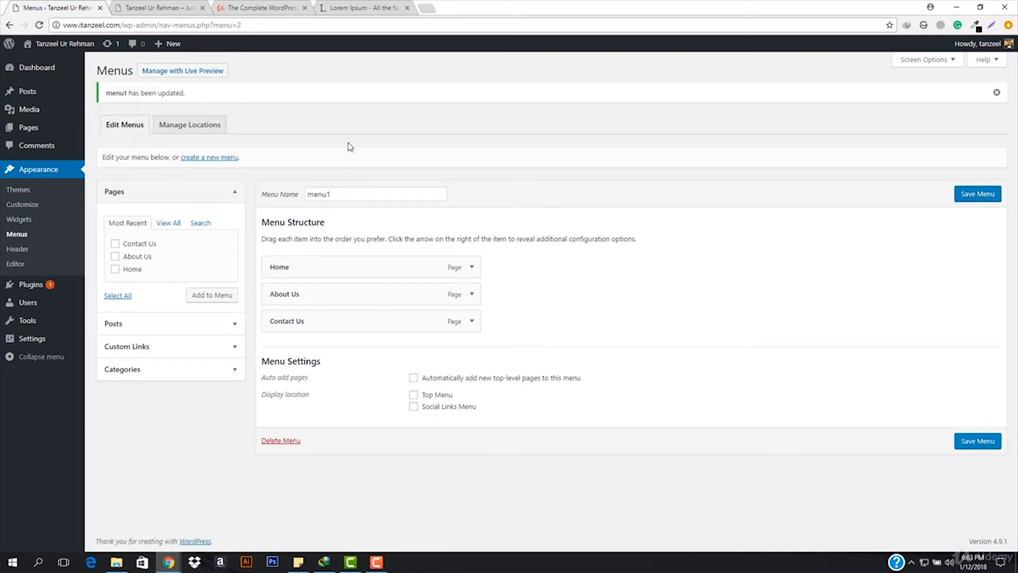
Step: Reload the live site and check whether the front page shows the menu
click(175, 7)
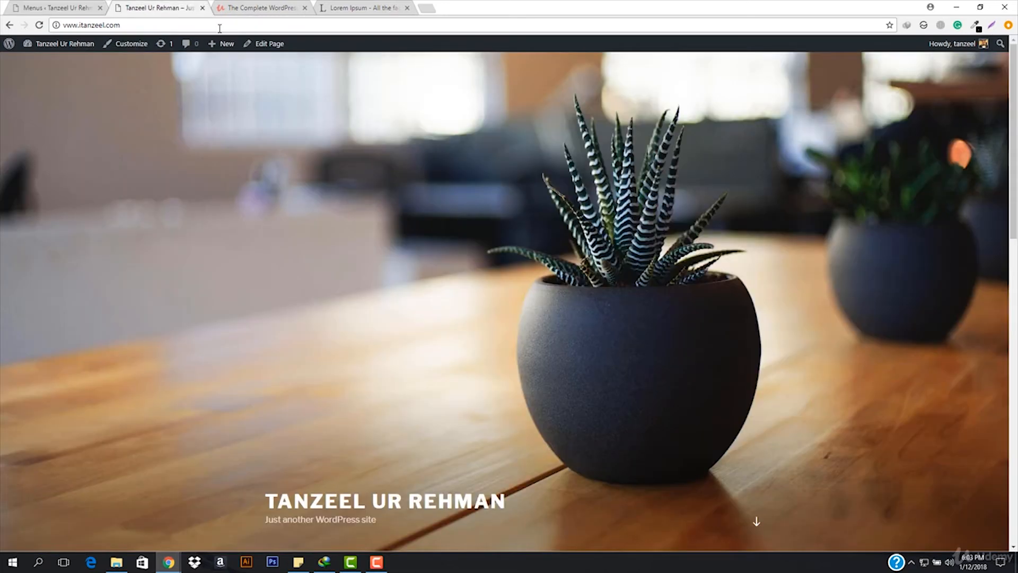
click(219, 28)
key(Return)
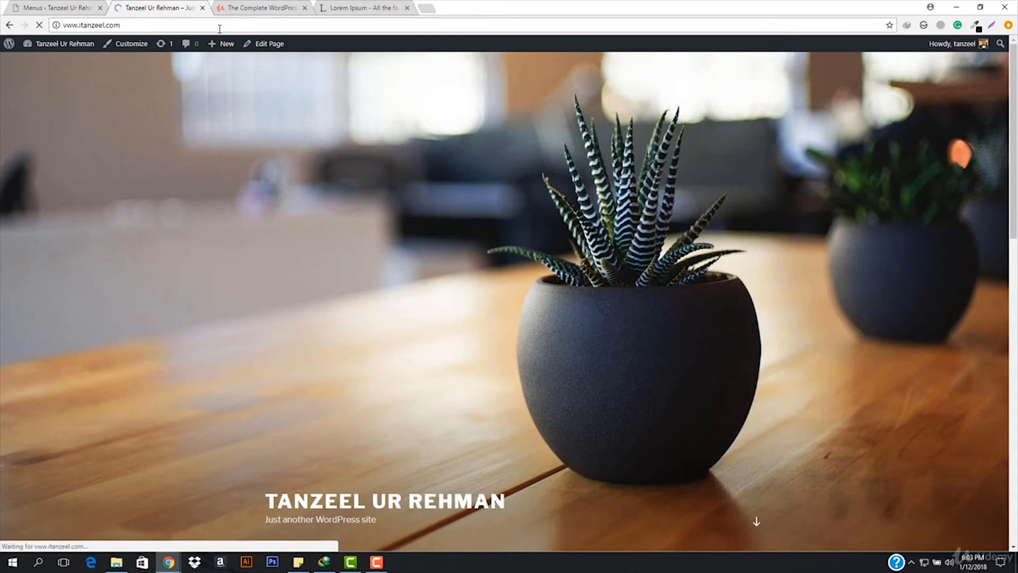
scroll(369, 342, down, 15)
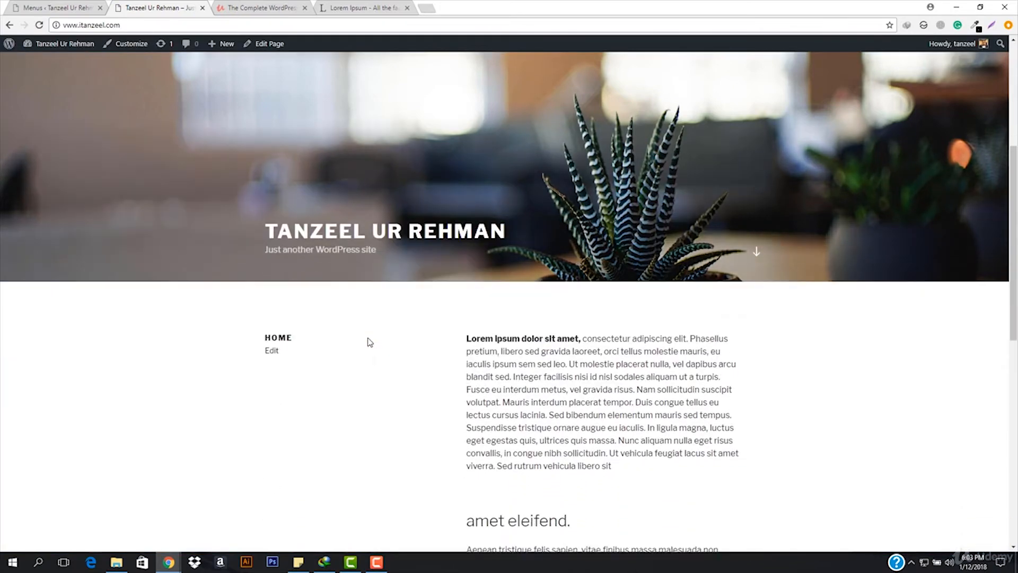
scroll(370, 342, up, 15)
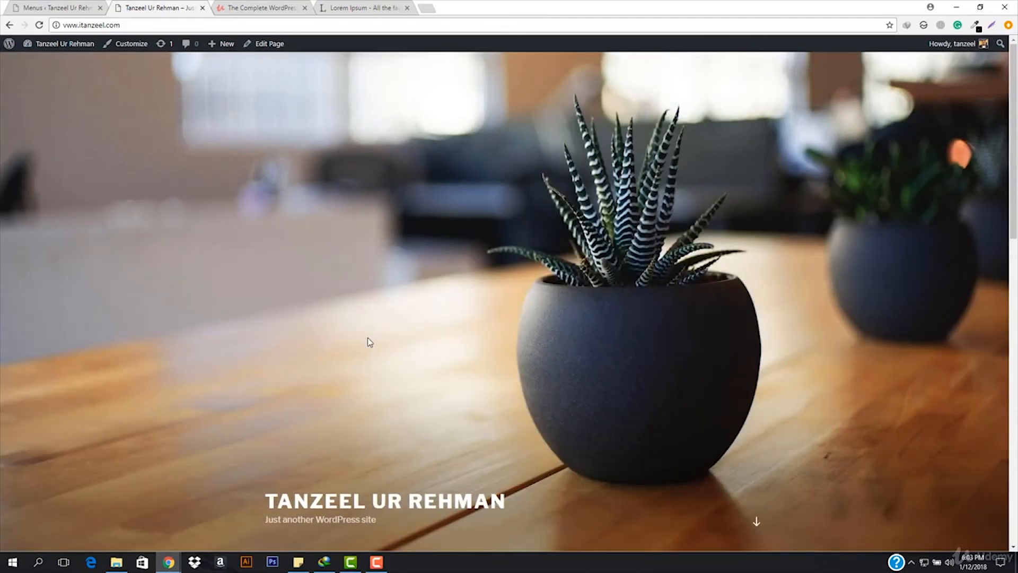
Step: Assign menu1 to the Top Menu display location, save it, and reload the live front page
click(29, 7)
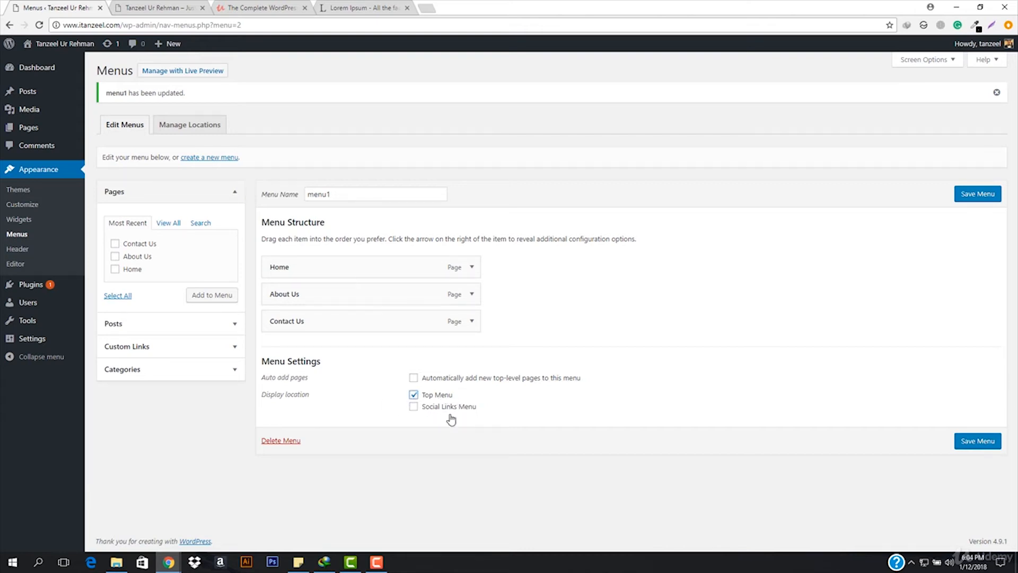
click(983, 448)
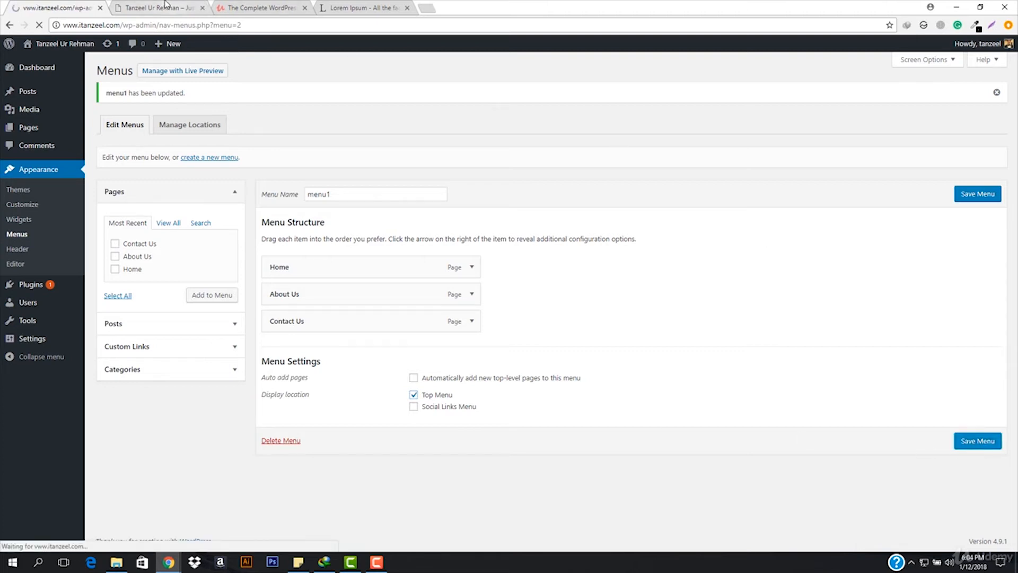
click(186, 9)
click(191, 22)
key(Return)
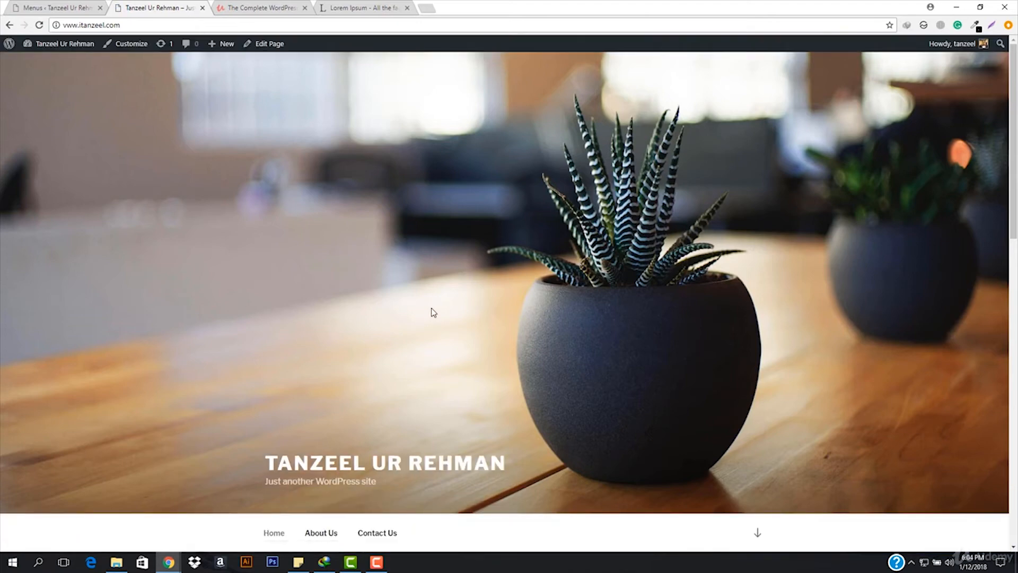
Step: Examine how the navigation menu behaves along the length of the live front page
scroll(439, 311, down, 7)
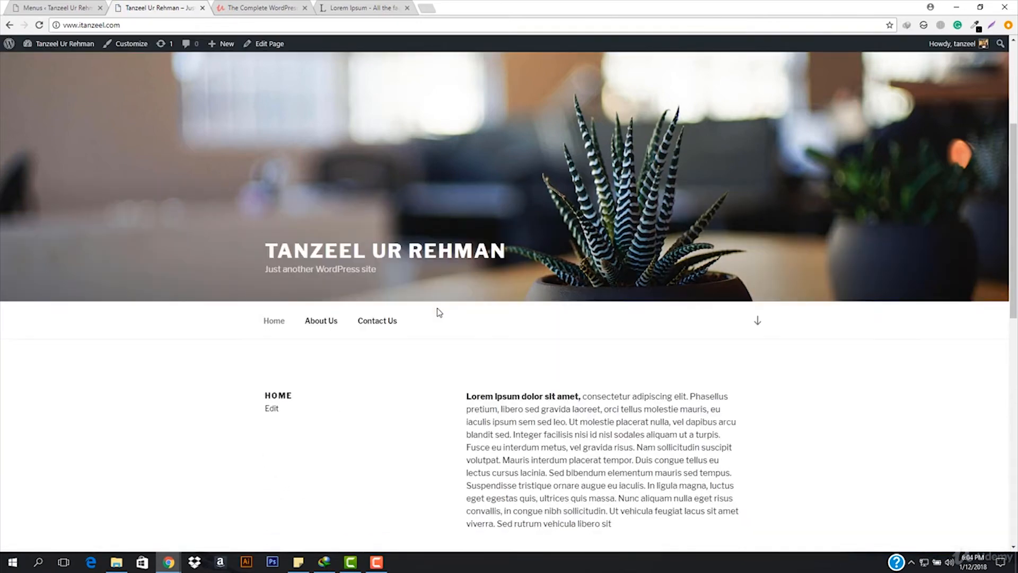
scroll(439, 312, down, 2)
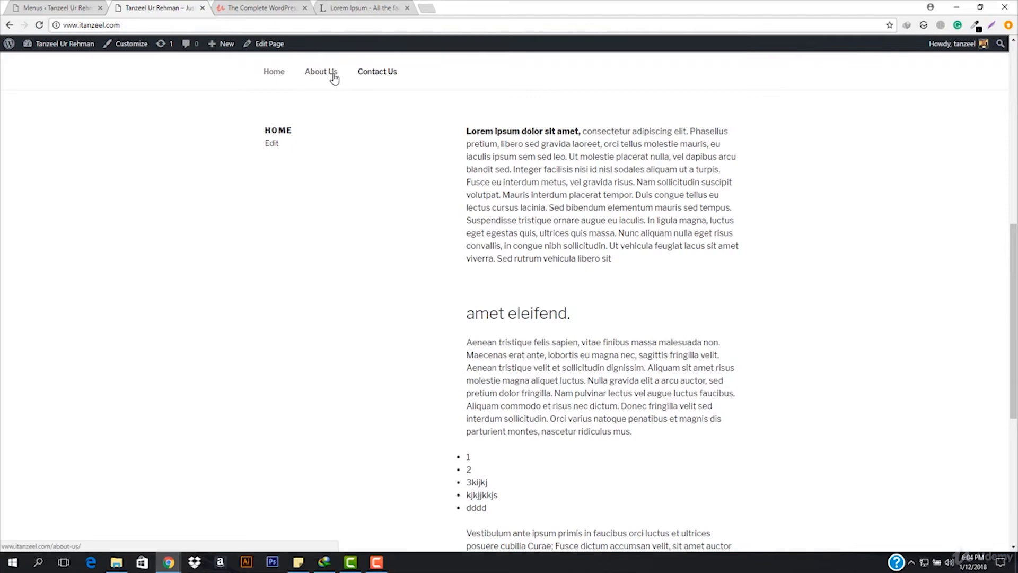
scroll(381, 154, up, 9)
scroll(395, 217, up, 3)
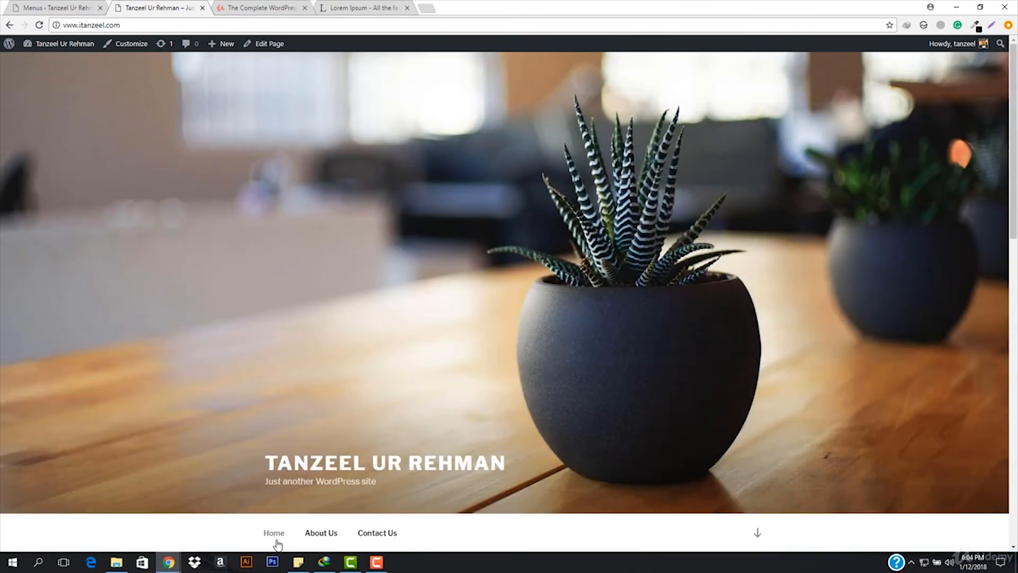
Step: Follow the site's menu links to the About Us and Contact Us pages and review their content
click(753, 536)
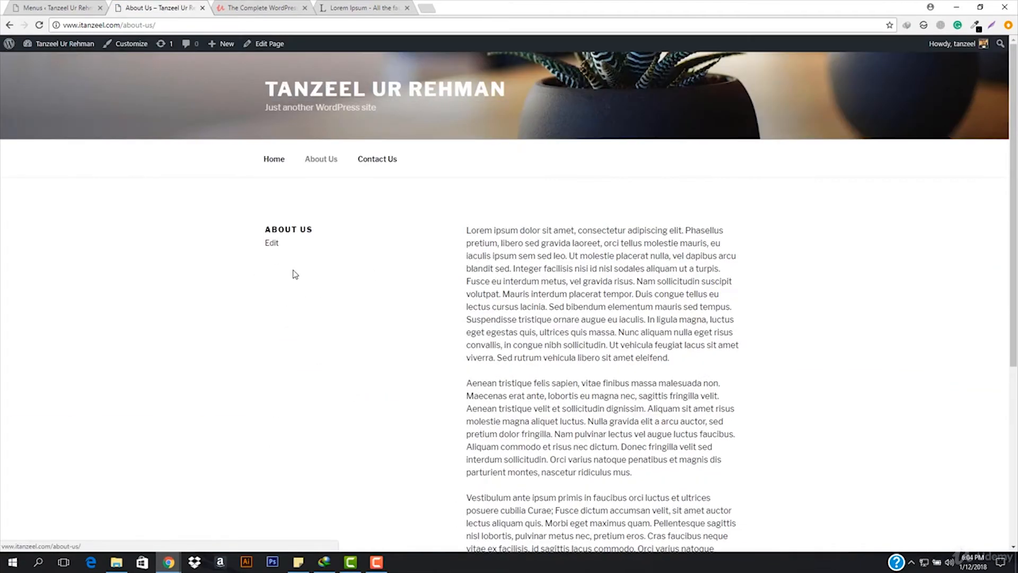
scroll(528, 346, down, 5)
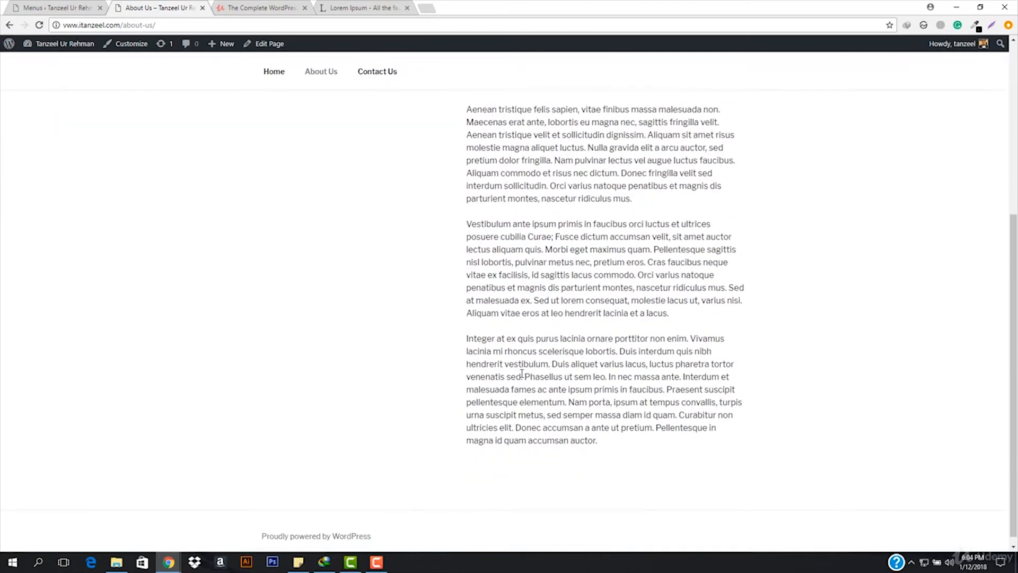
scroll(513, 377, up, 5)
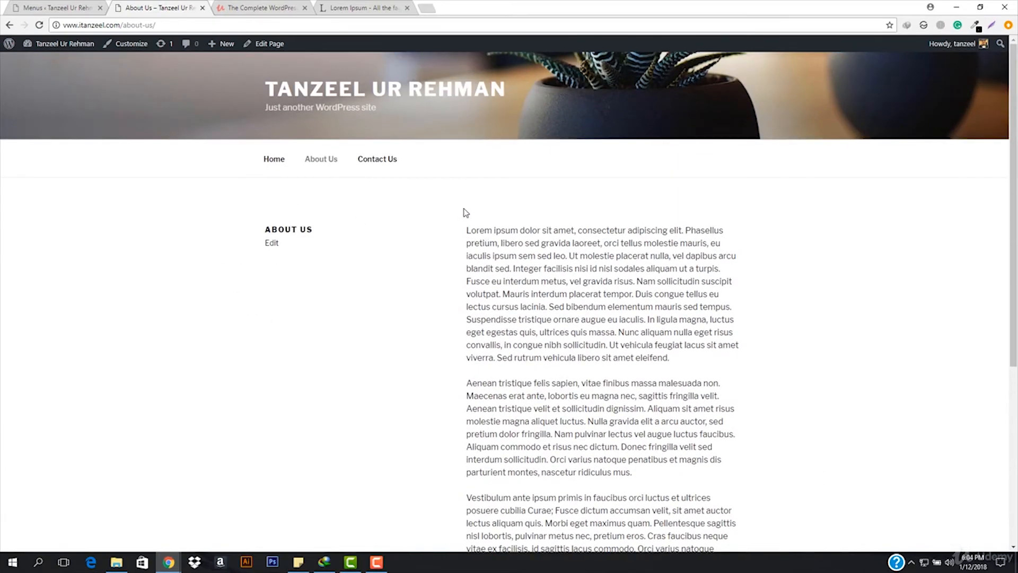
drag(463, 212, 673, 504)
click(673, 504)
scroll(585, 392, down, 5)
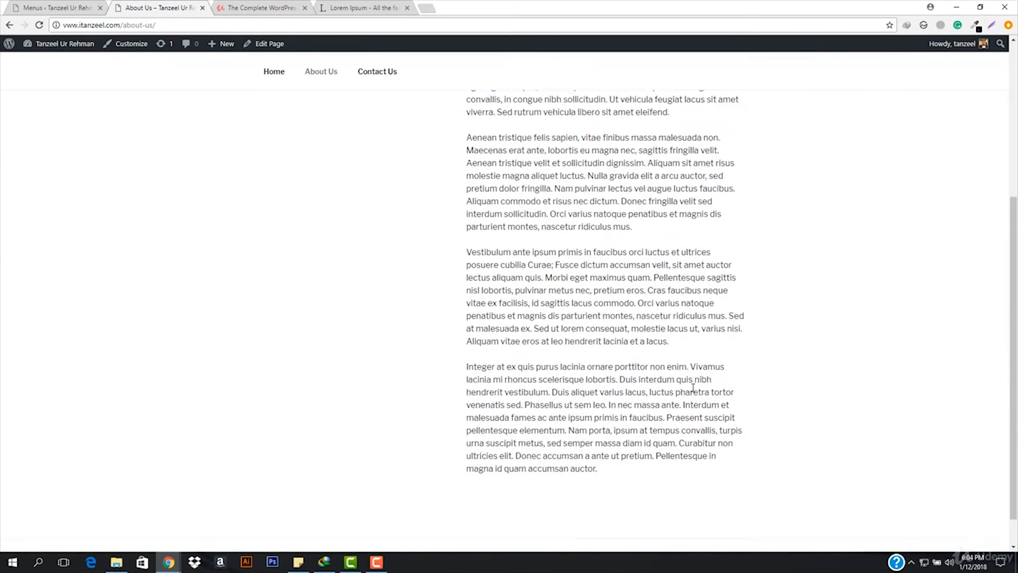
scroll(561, 398, up, 6)
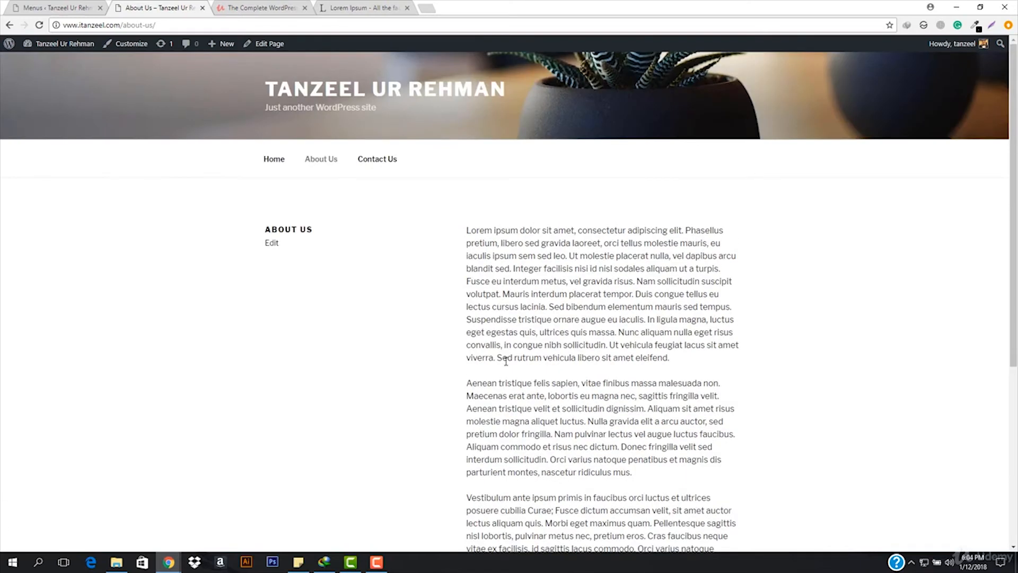
click(367, 161)
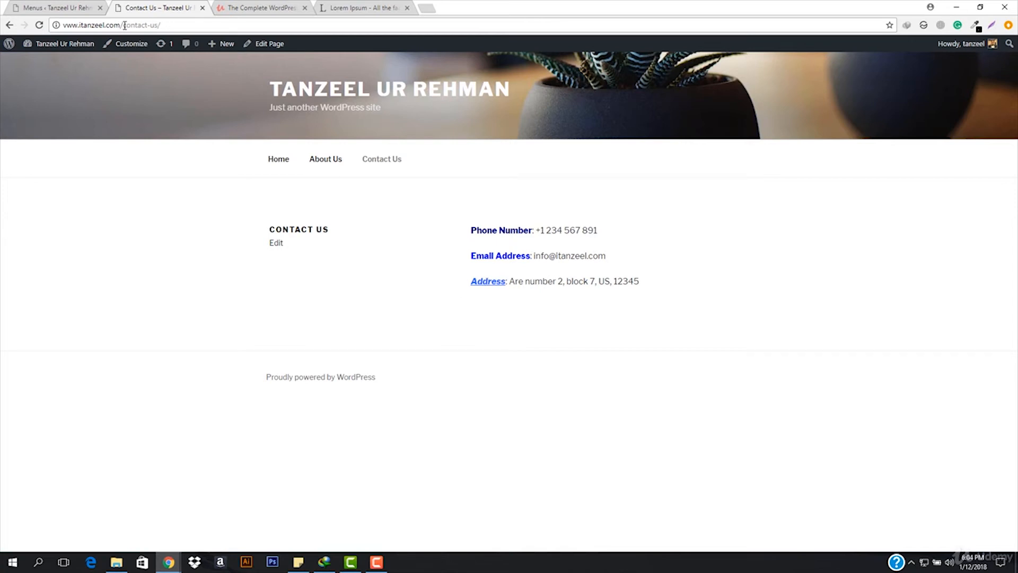
Step: Copy the site's root address and load it in a new incognito window
drag(124, 25, 63, 27)
key(ctrl+c)
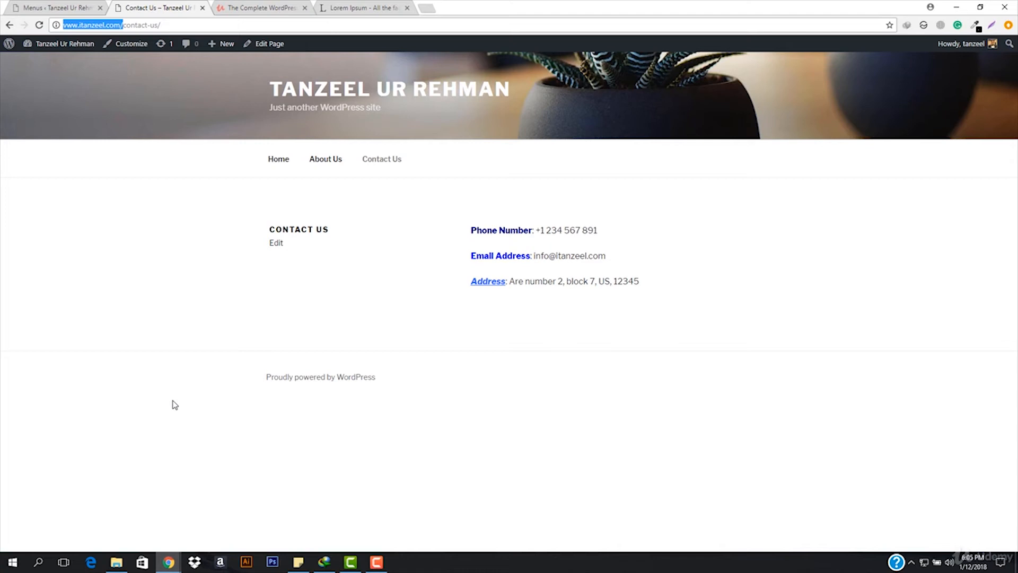
key(ctrl+shift+n)
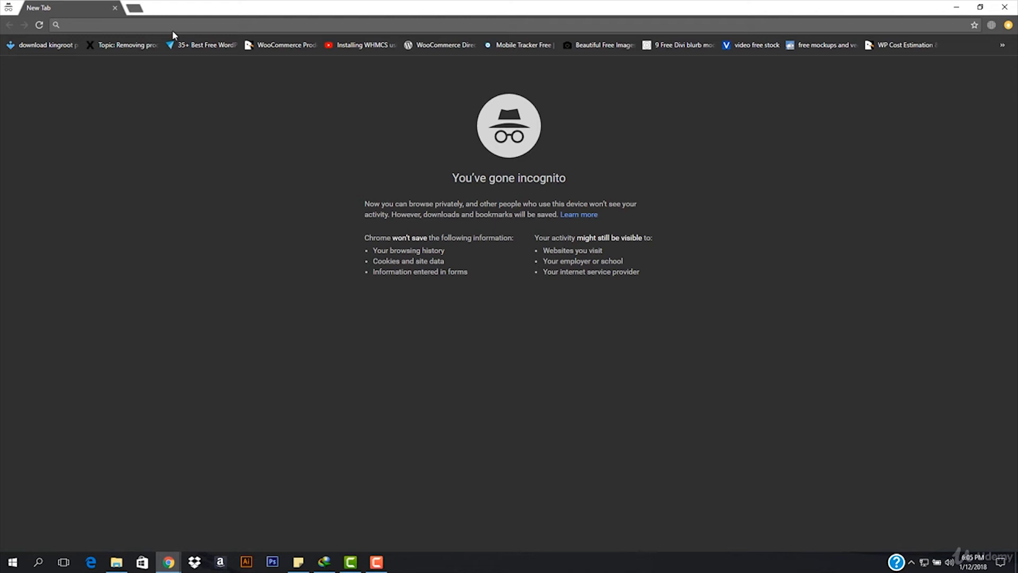
key(ctrl+v)
key(Return)
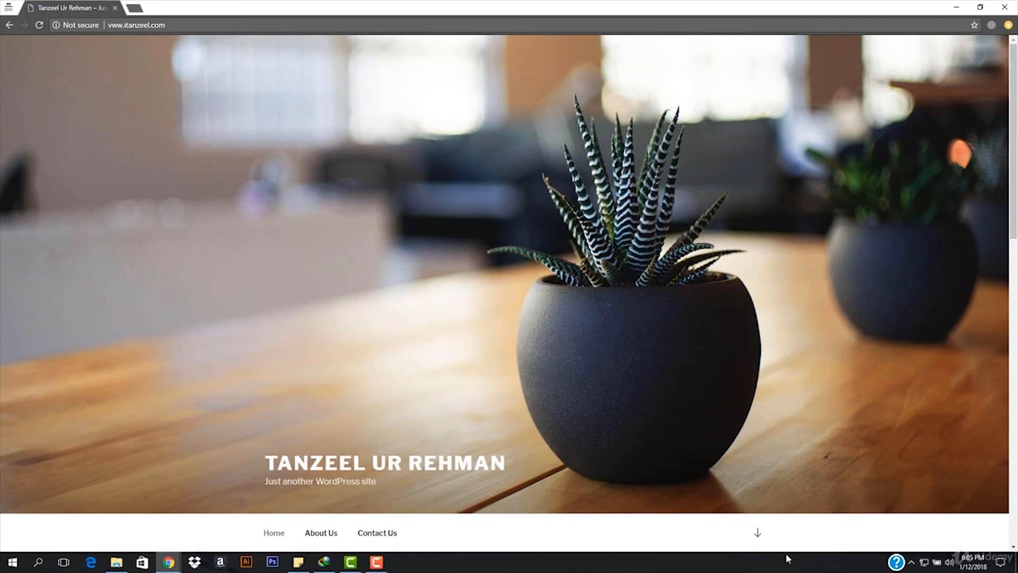
Step: Review the front page as a logged-out visitor, from its header and menu down to the footer
click(759, 532)
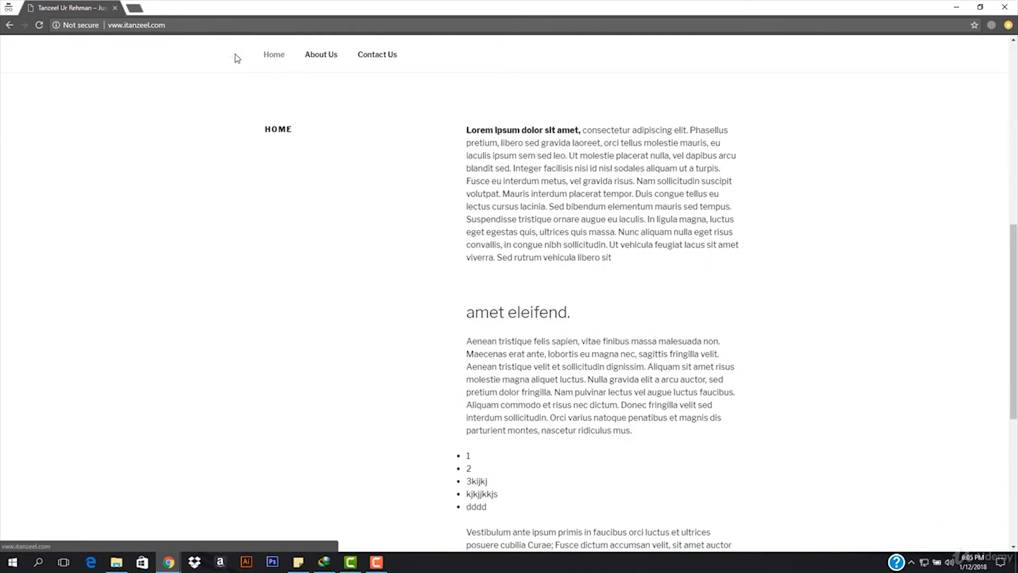
drag(461, 129, 721, 417)
click(654, 426)
scroll(653, 426, down, 2)
scroll(654, 426, down, 4)
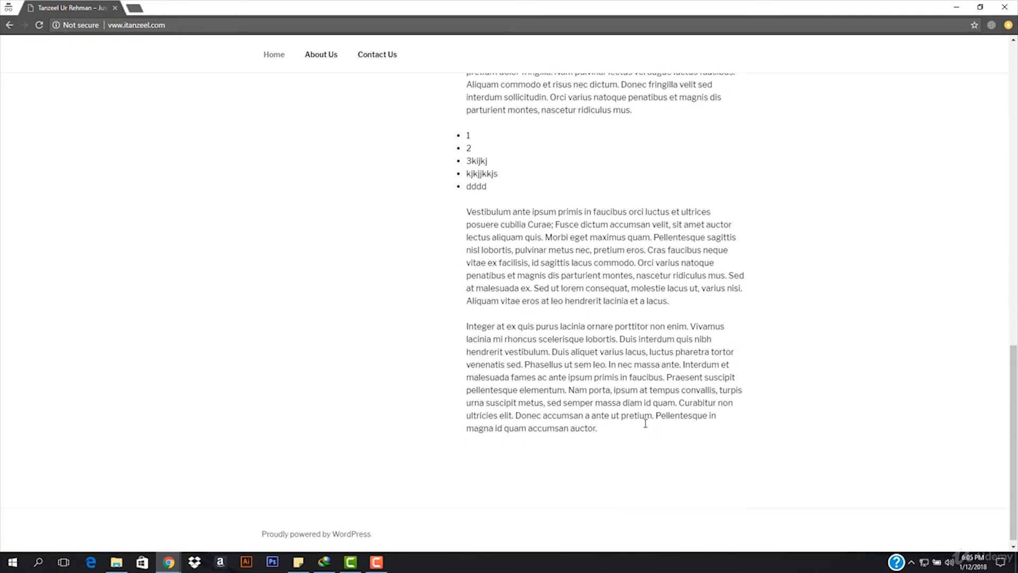
scroll(646, 427, up, 7)
scroll(646, 427, up, 4)
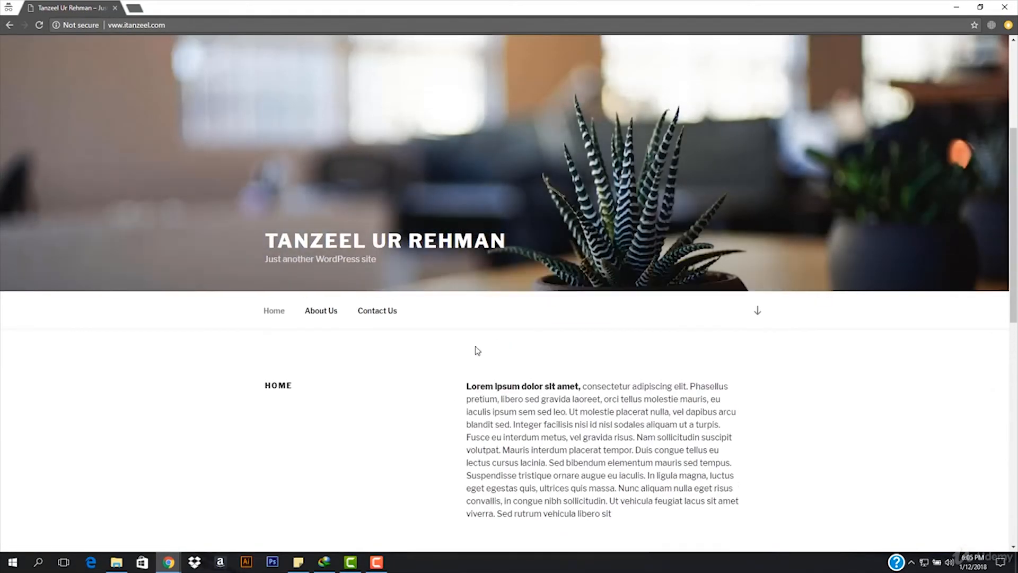
Step: Visit the About Us and Contact Us pages in the incognito window to check their content
click(321, 319)
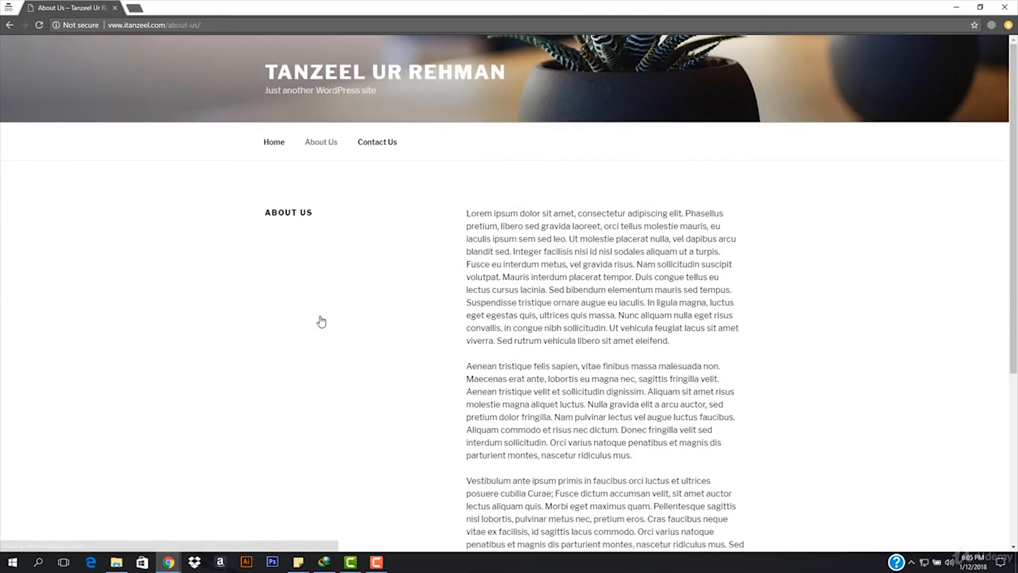
scroll(336, 325, down, 4)
scroll(335, 324, up, 4)
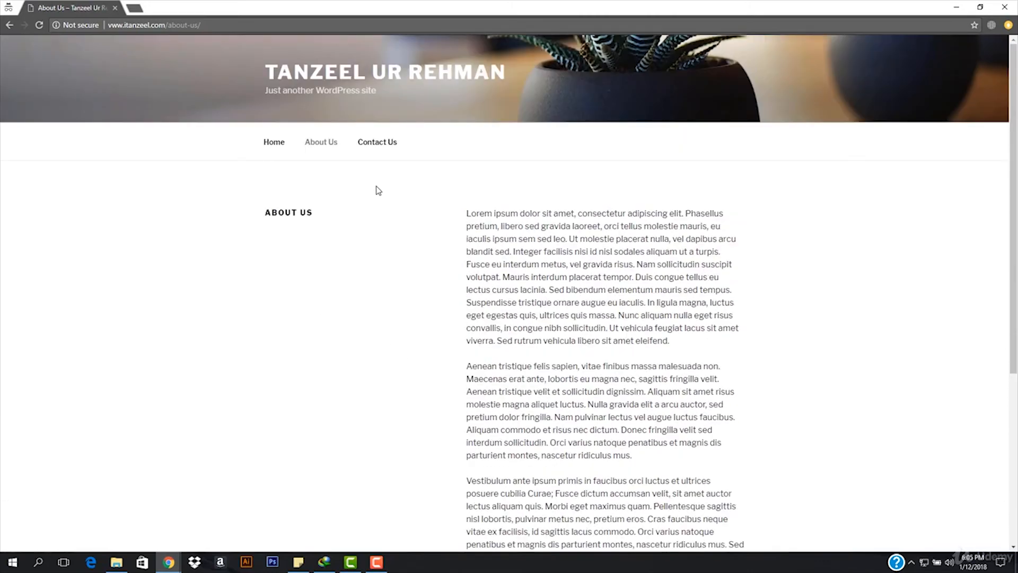
click(375, 144)
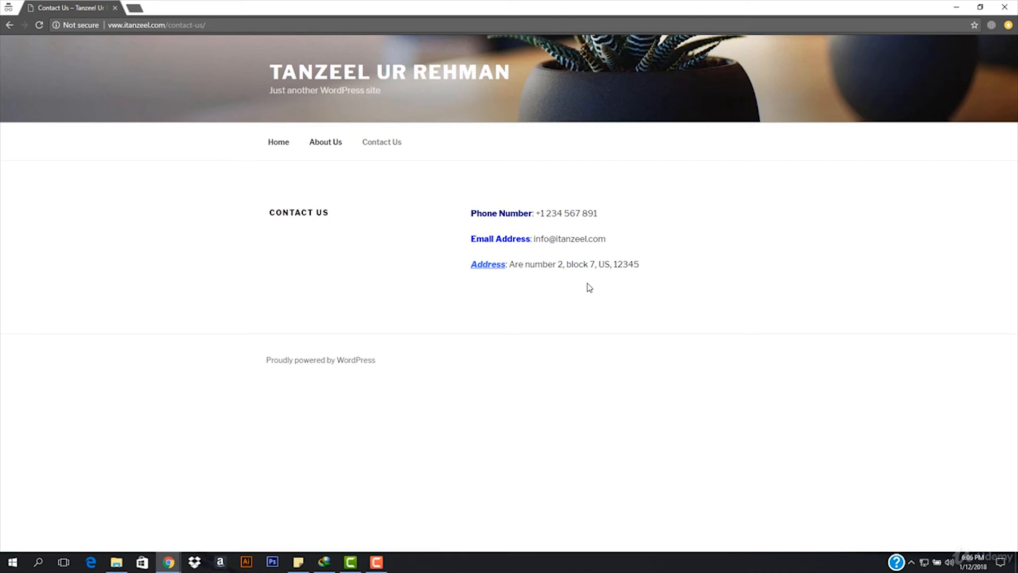
Step: Return to the site's Home page and review its content from the header image down to the last paragraph
click(287, 143)
scroll(368, 356, down, 10)
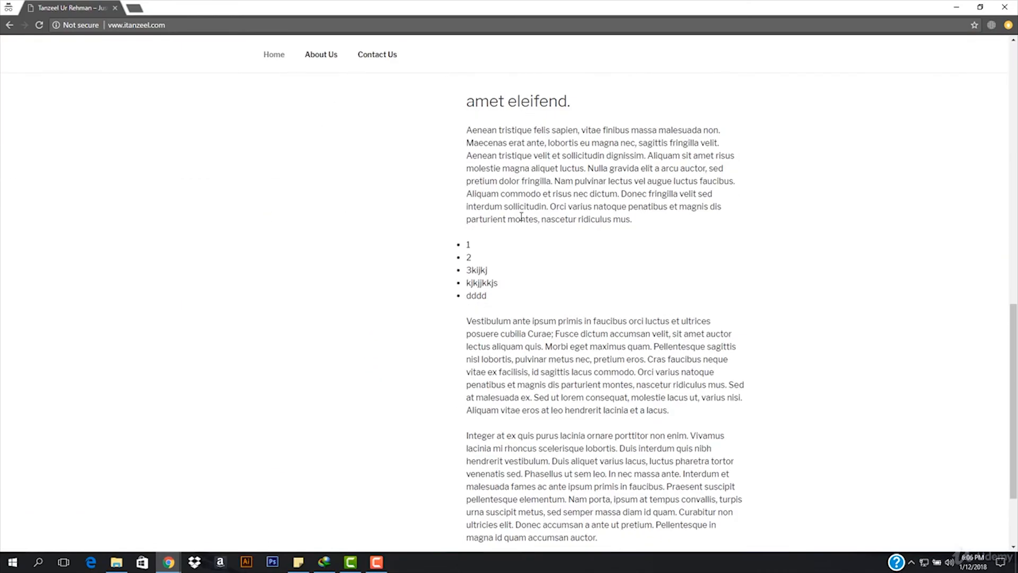
scroll(521, 216, up, 10)
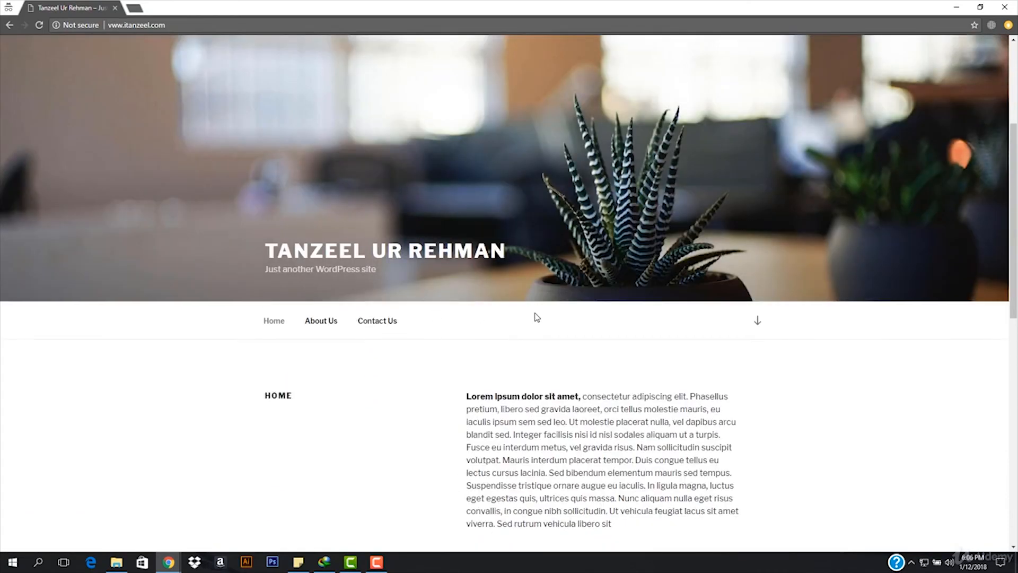
scroll(509, 365, down, 10)
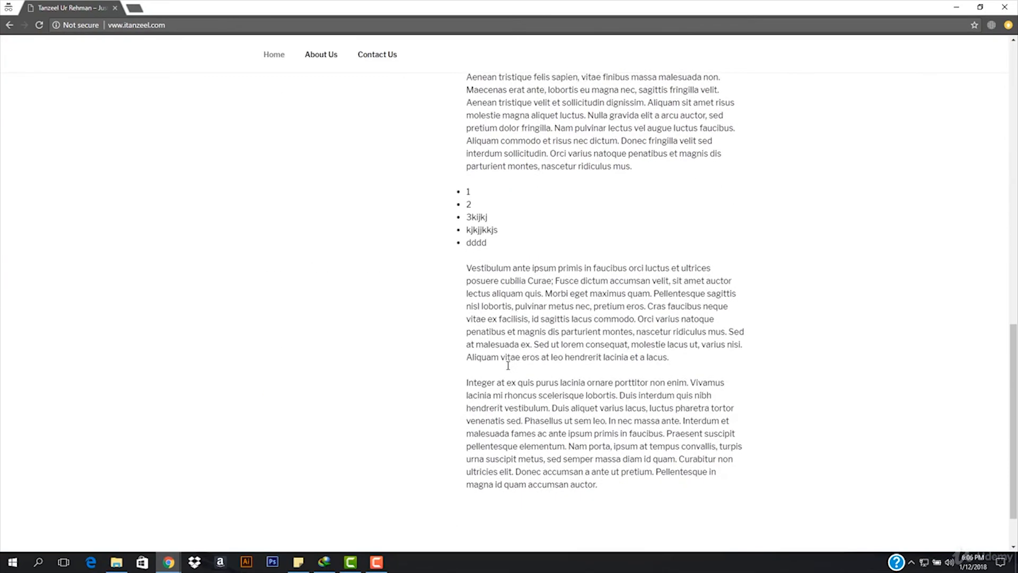
scroll(435, 325, up, 10)
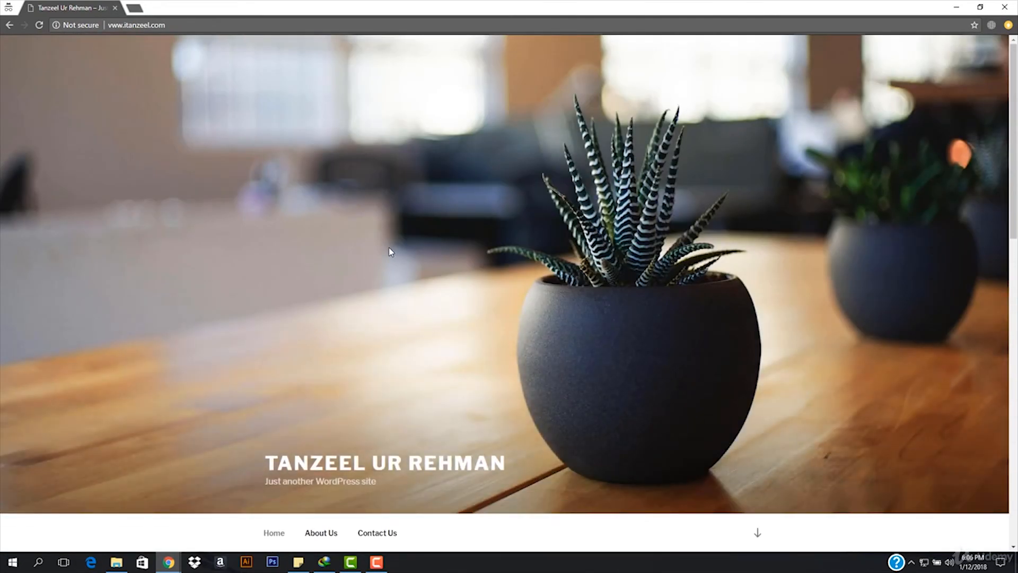
Step: Inspect the header image in the developer tools, look through the page's HTML code, and close the tools
right_click(223, 231)
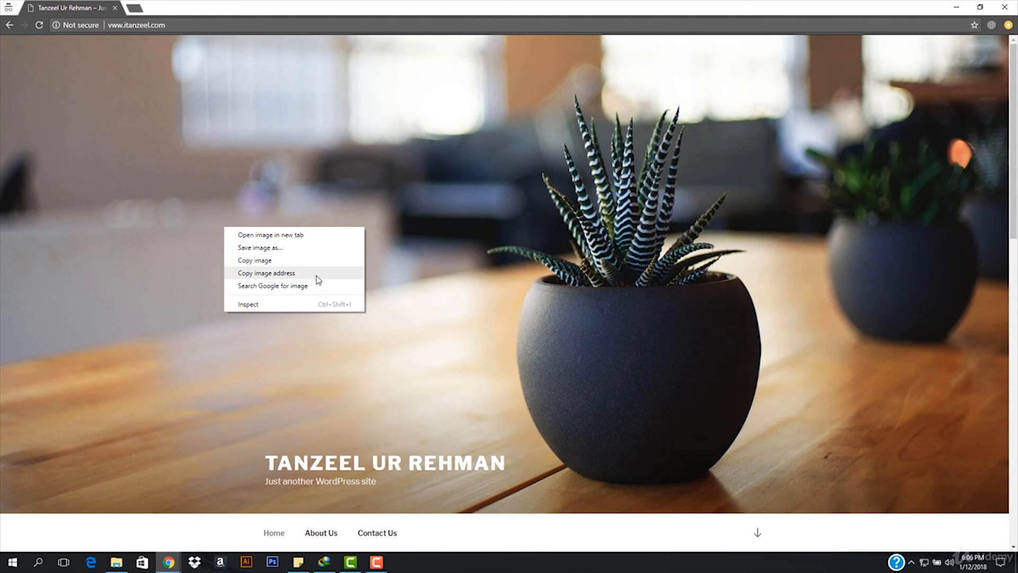
click(292, 305)
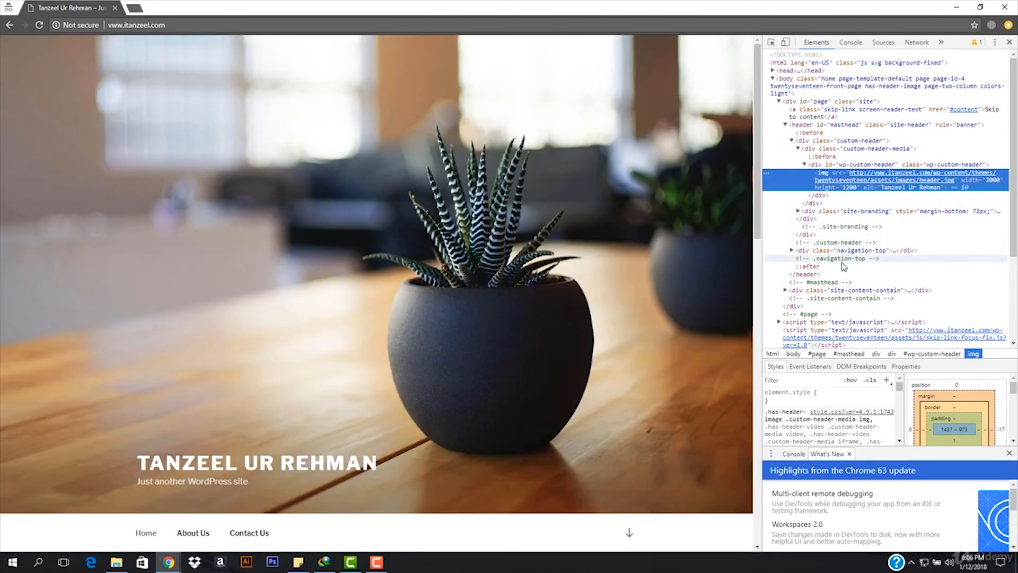
scroll(844, 208, down, 2)
scroll(713, 227, down, 5)
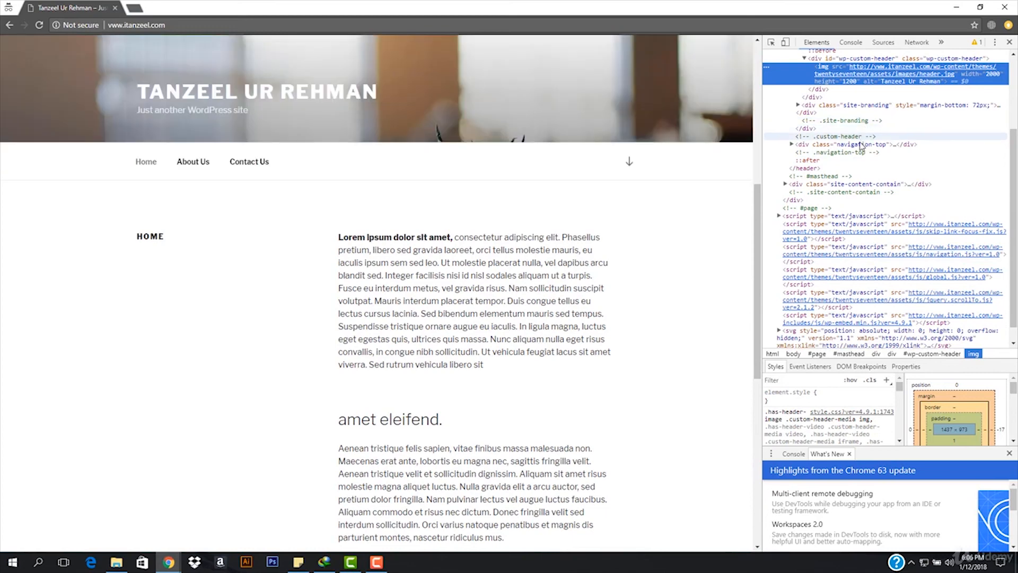
scroll(848, 249, down, 1)
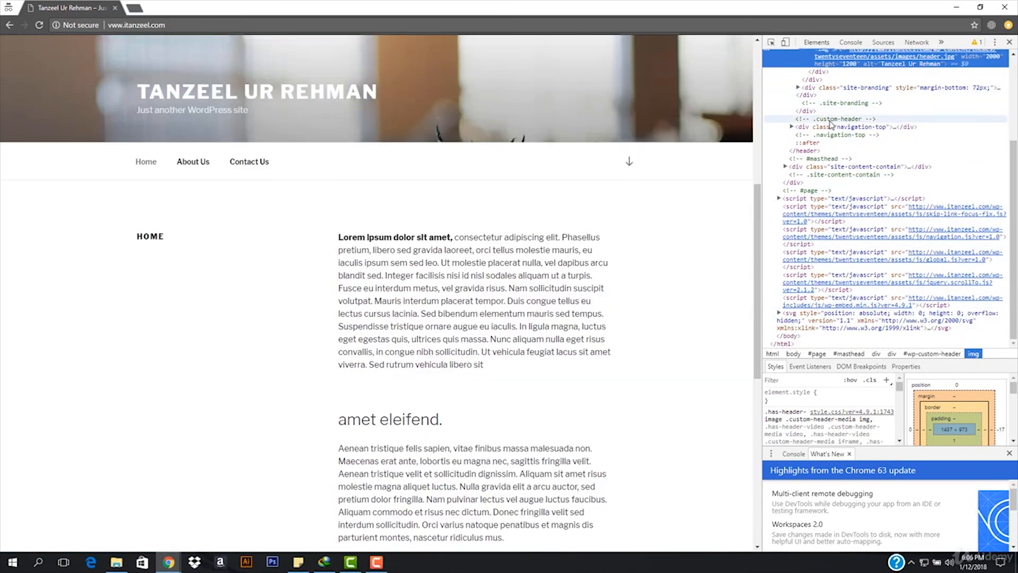
scroll(843, 117, up, 3)
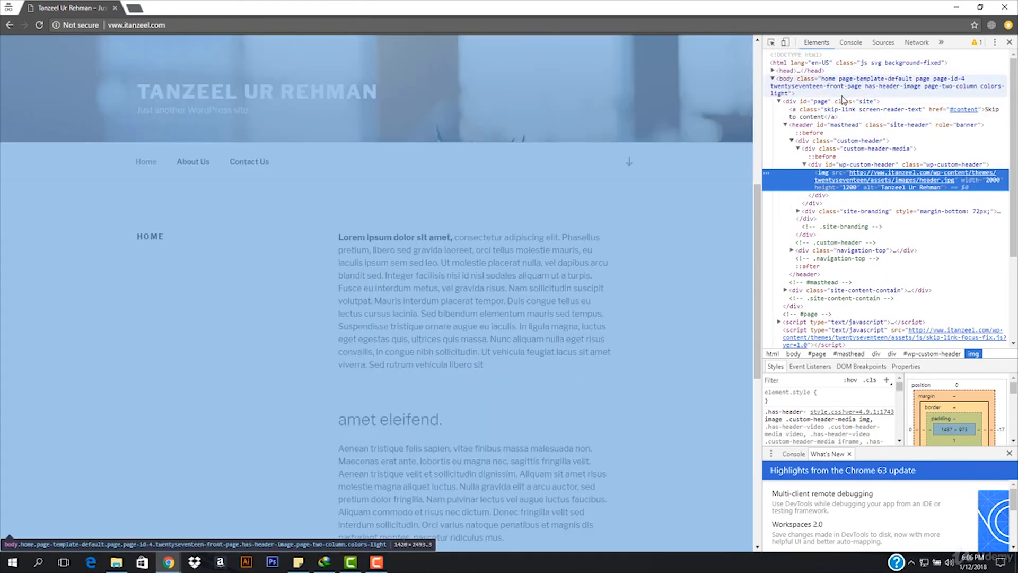
scroll(541, 161, up, 7)
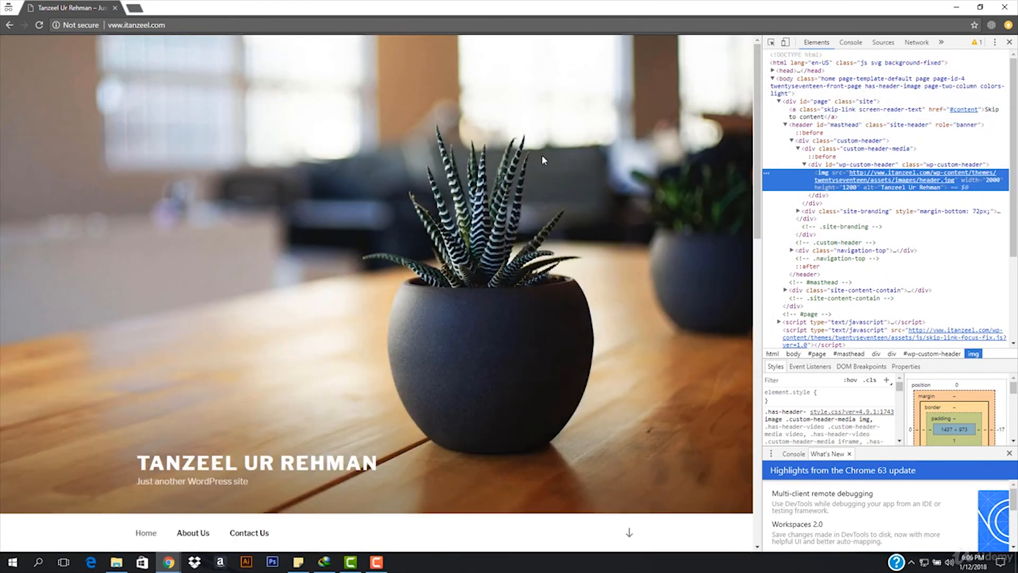
click(1009, 42)
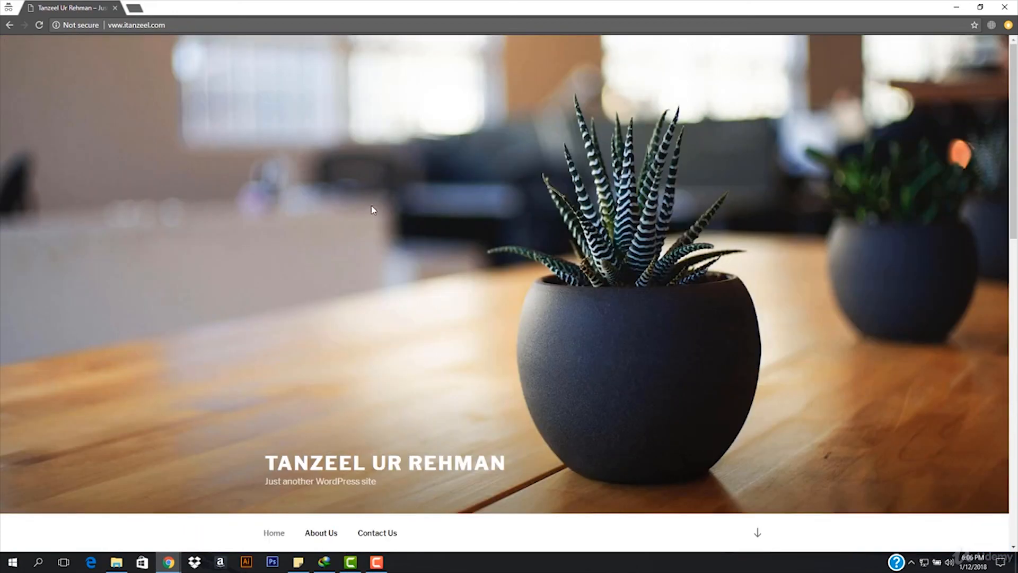
Step: Look over the Home page's header, navigation menu and body text once more, ending back at the header image
scroll(372, 210, down, 12)
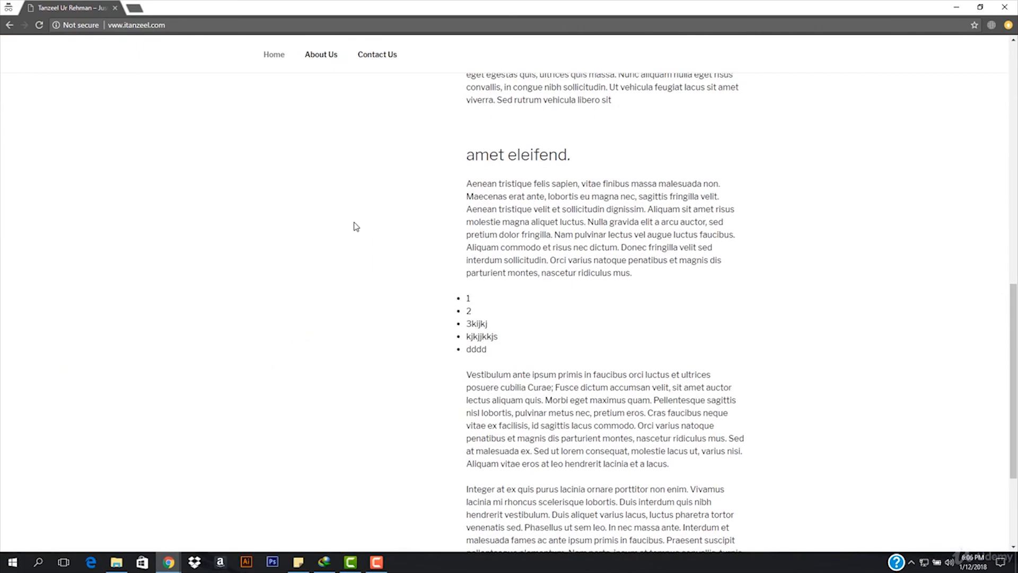
scroll(356, 226, up, 12)
scroll(514, 222, down, 7)
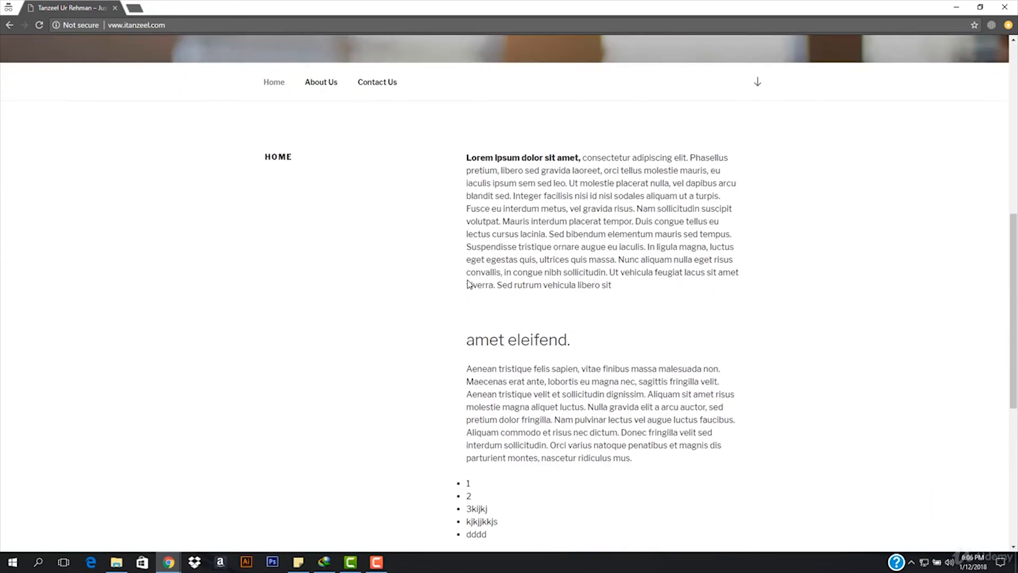
scroll(469, 285, down, 1)
scroll(469, 285, up, 4)
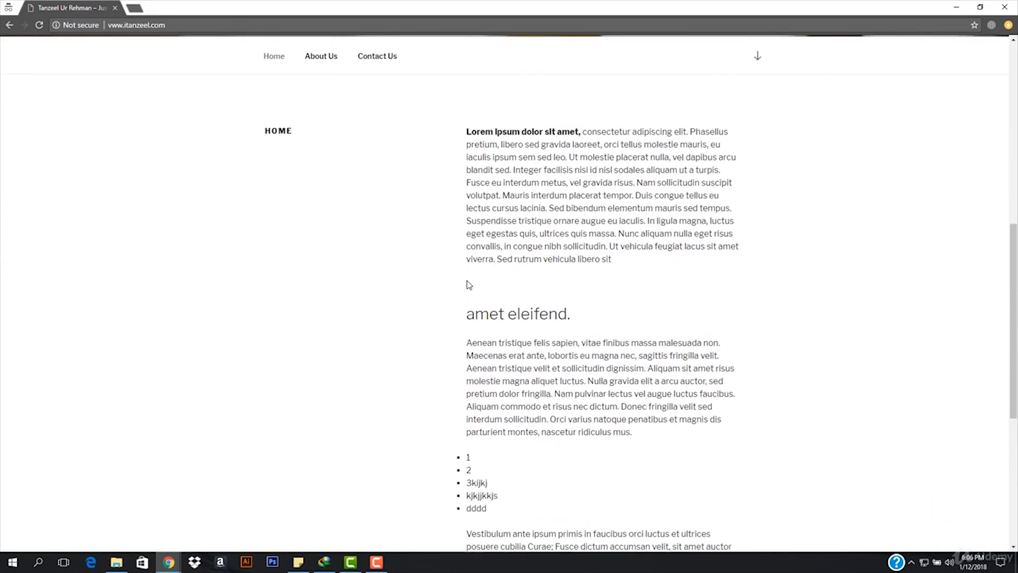
scroll(417, 289, up, 5)
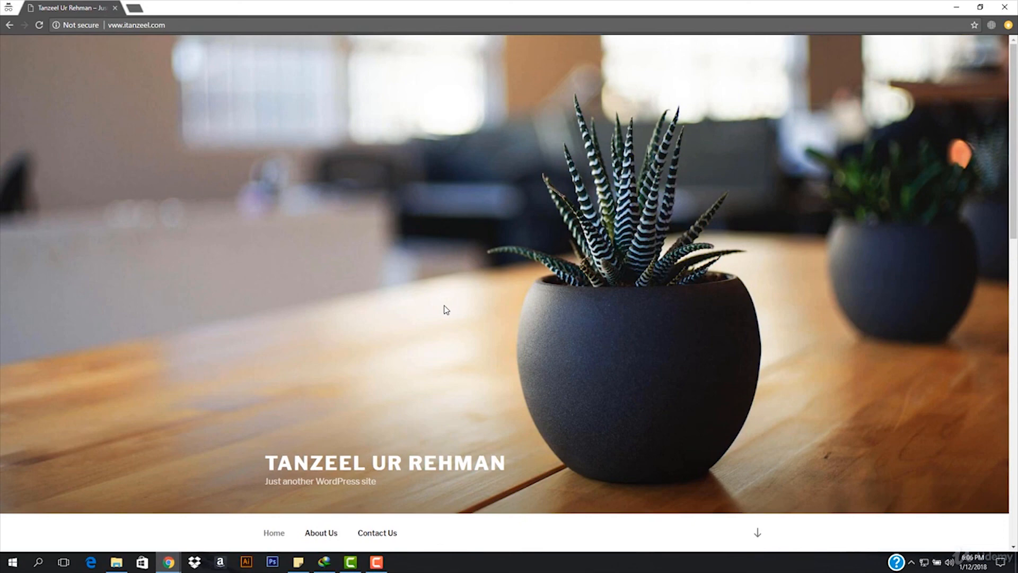
scroll(444, 310, down, 3)
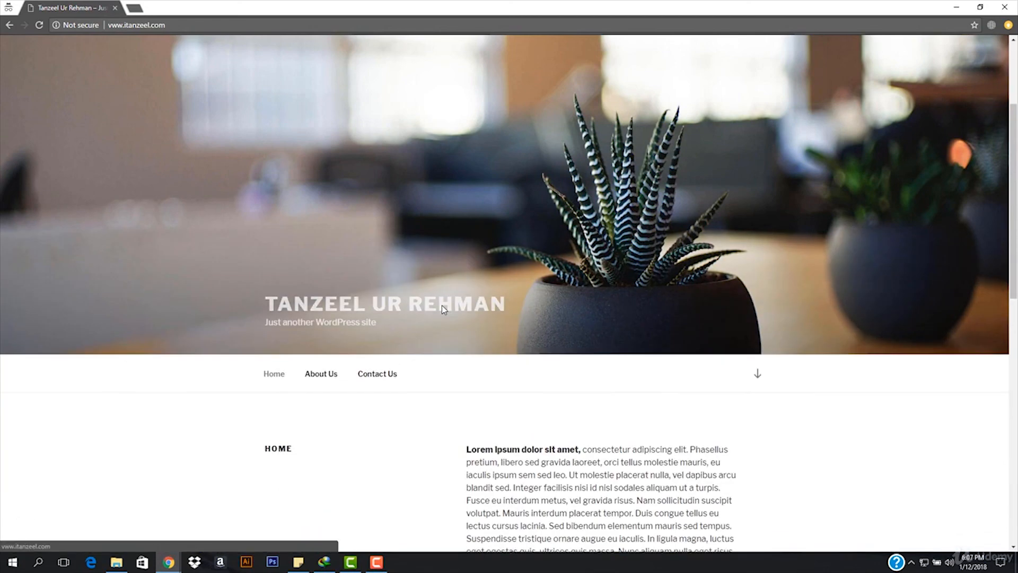
scroll(442, 306, down, 5)
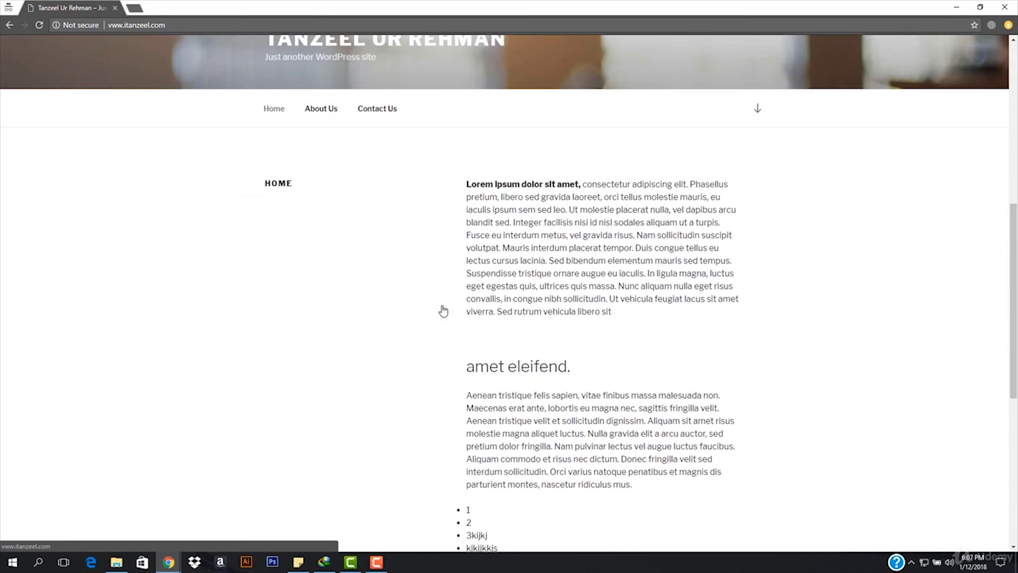
scroll(444, 310, up, 8)
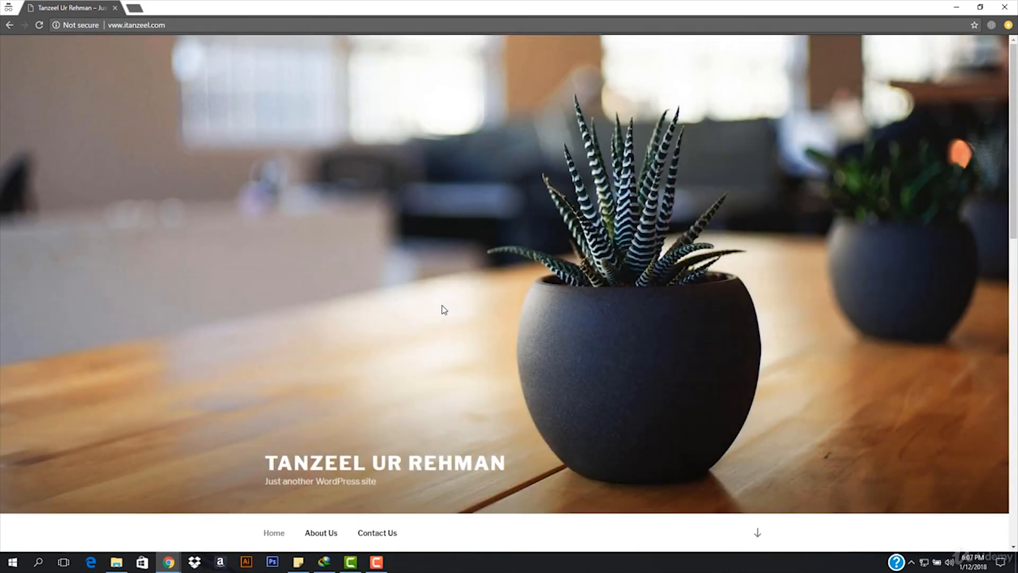